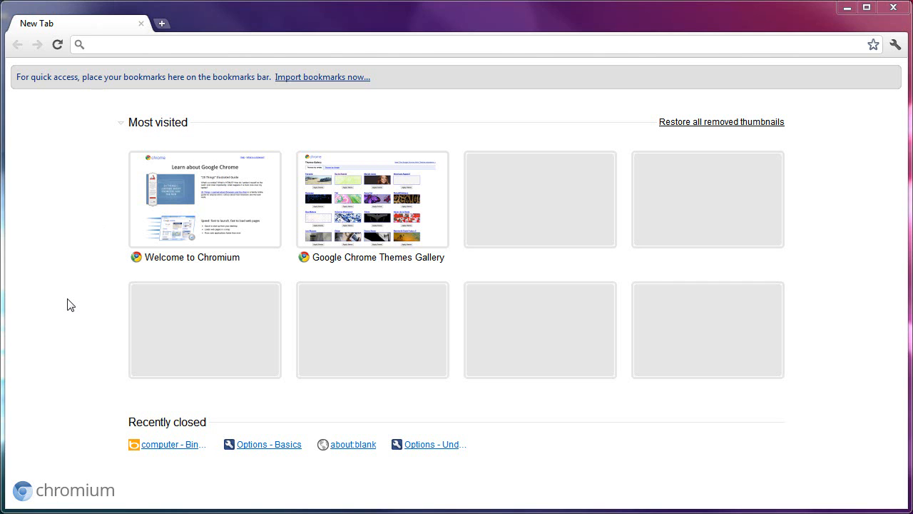
Step: Open the search engine management options and delete the existing Bing Images entry from the other search engines
{"action": "left_click", "coordinate": [895, 45]}
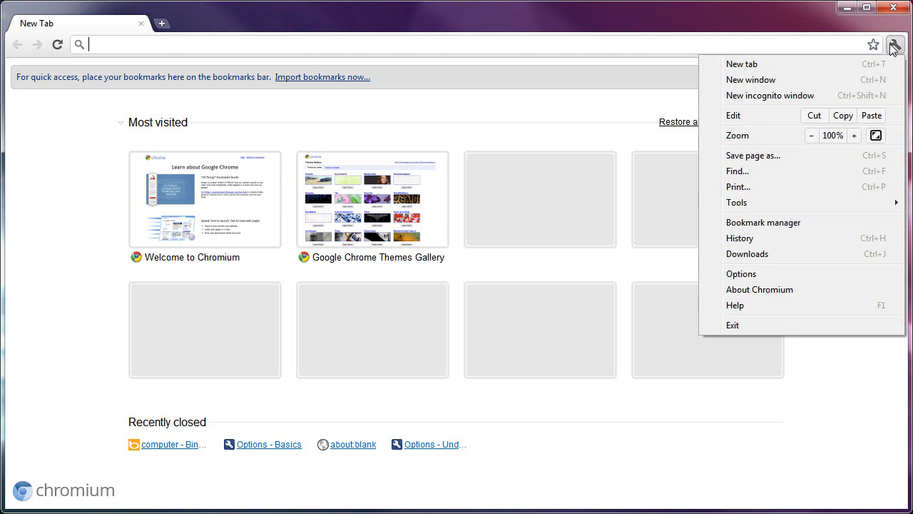
{"action": "left_click", "coordinate": [742, 274]}
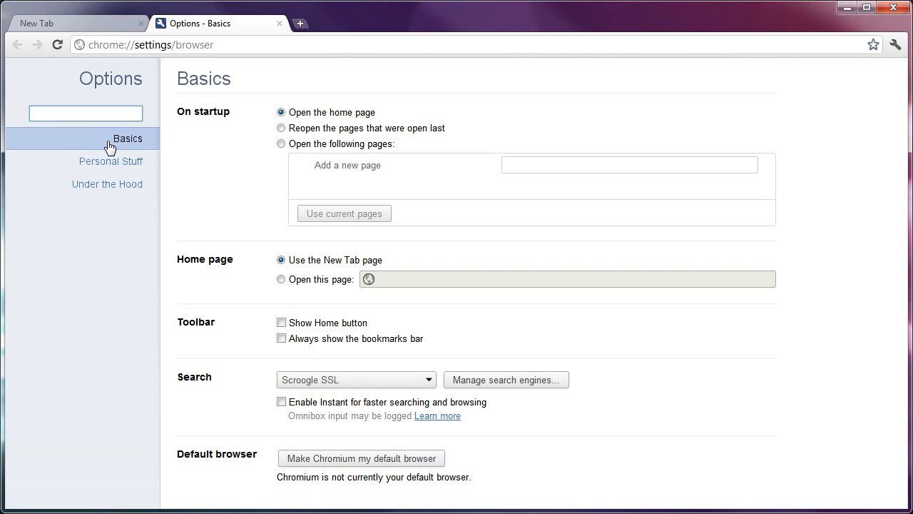
{"action": "left_click", "coordinate": [488, 382]}
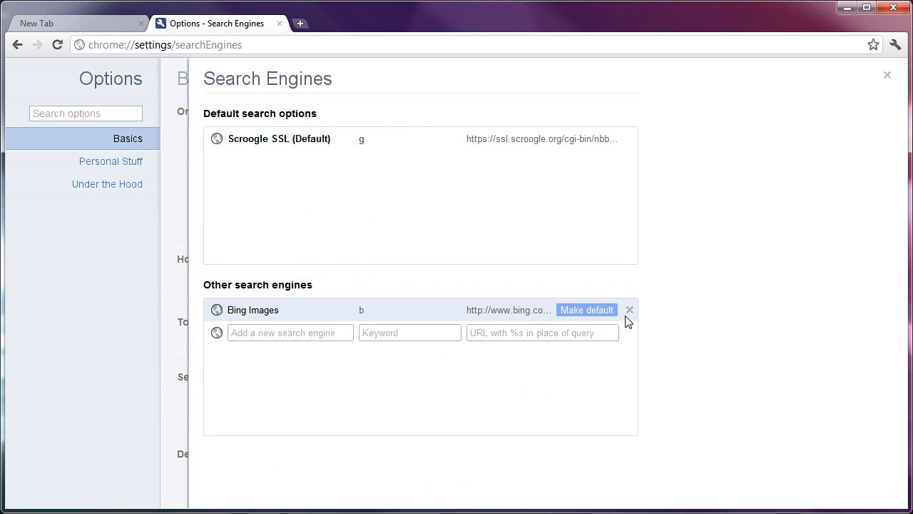
{"action": "left_click", "coordinate": [629, 311]}
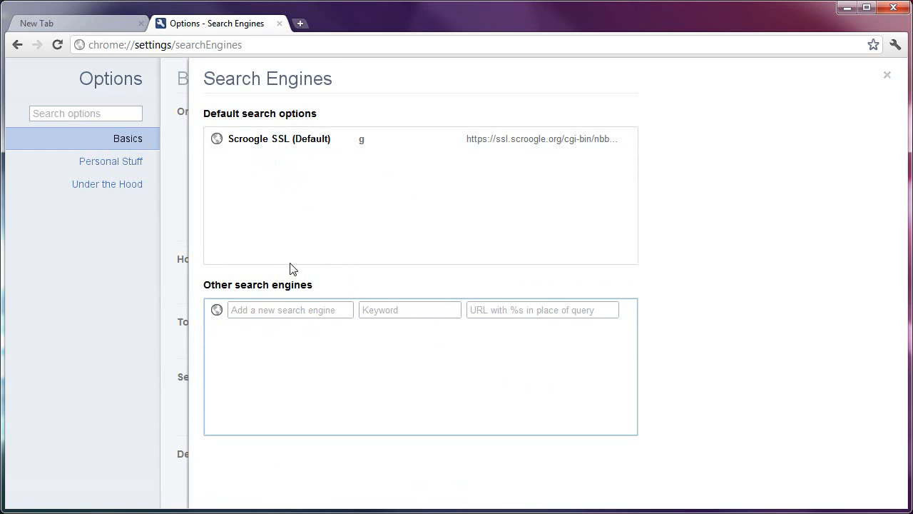
{"action": "left_click", "coordinate": [268, 314]}
{"action": "left_click", "coordinate": [512, 313]}
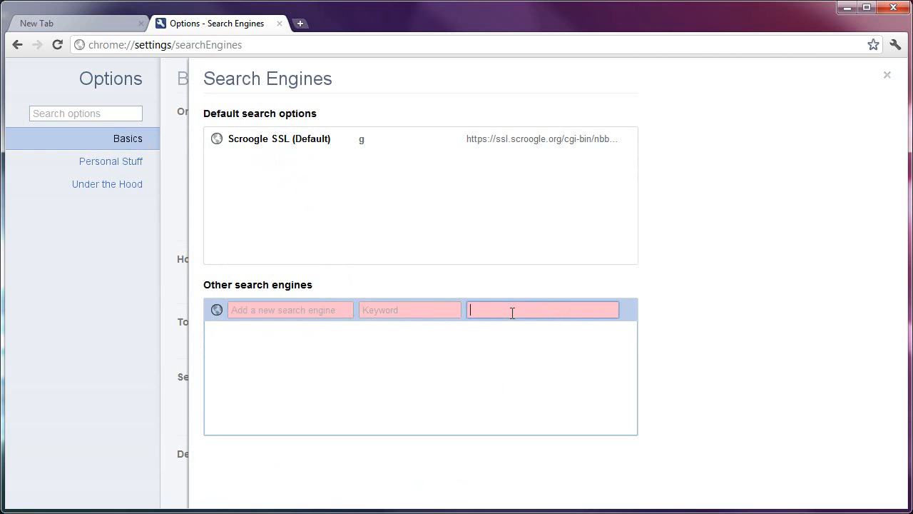
{"action": "left_click", "coordinate": [485, 354]}
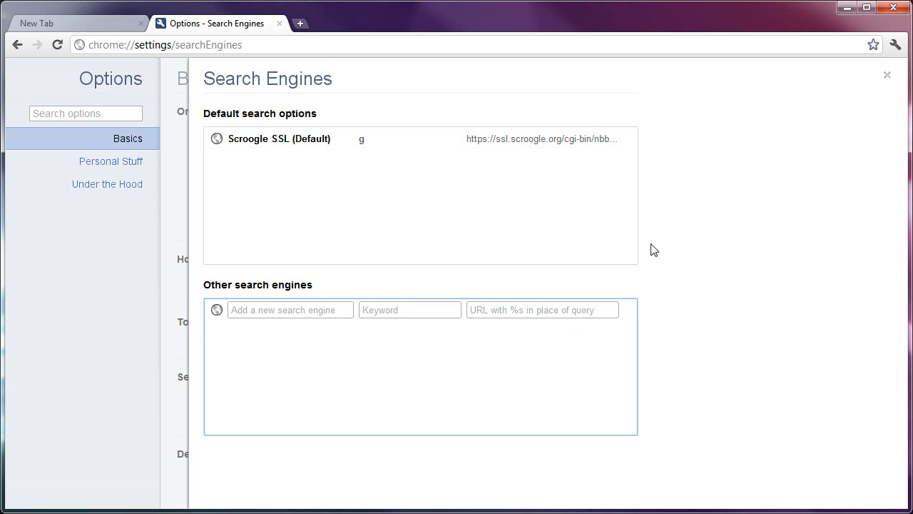
Step: Close the New Tab page, go to bing.com in the remaining tab, and search Bing's images for "computer"
{"action": "left_click", "coordinate": [141, 23]}
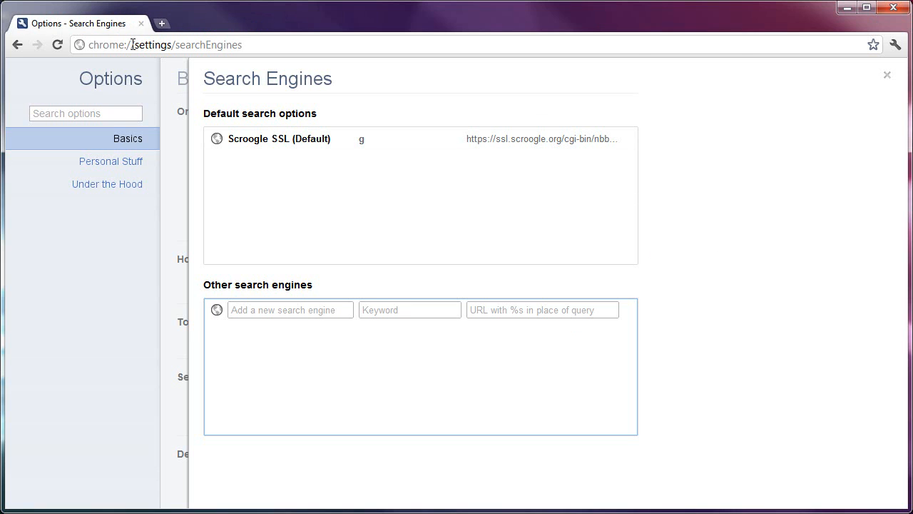
{"action": "left_click", "coordinate": [135, 44]}
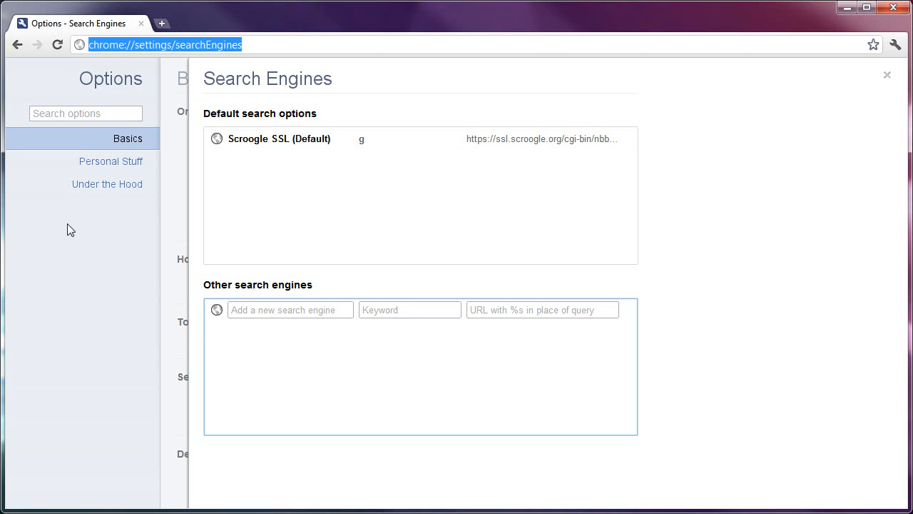
{"action": "type", "text": "bing.com"}
{"action": "key", "text": "Return"}
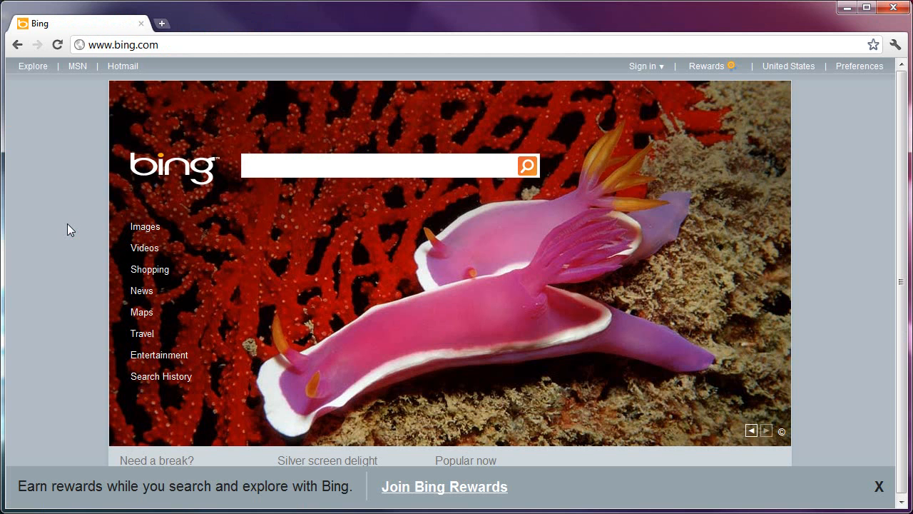
{"action": "left_click", "coordinate": [145, 226]}
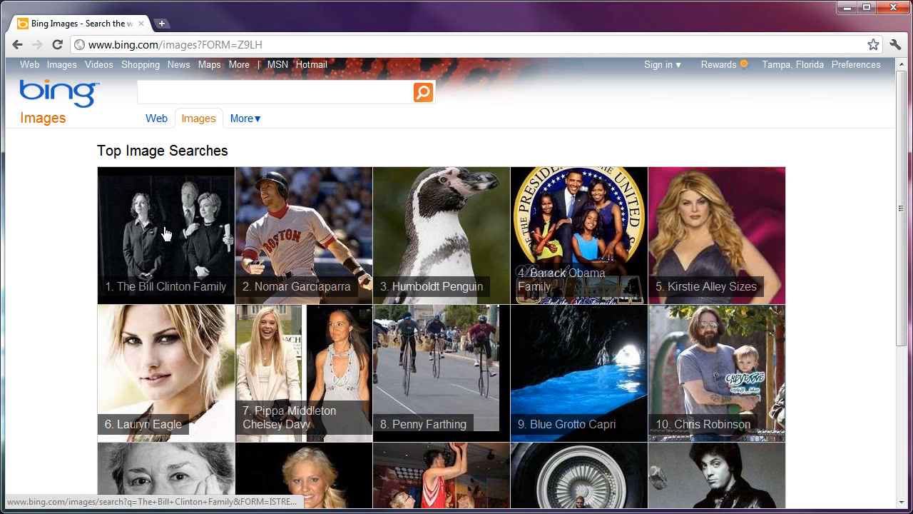
{"action": "left_click", "coordinate": [173, 91]}
{"action": "type", "text": "computer"}
{"action": "key", "text": "Return"}
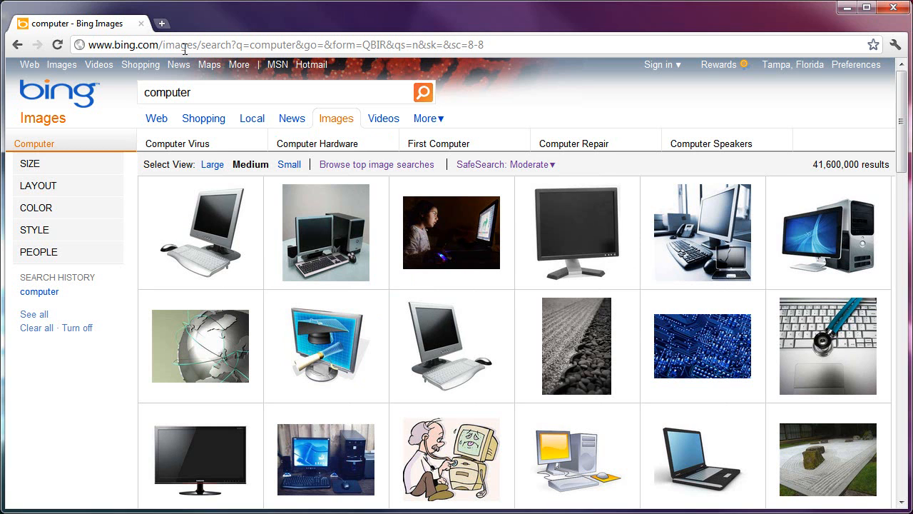
Step: Replace the query word "computer" in the results page's URL with %s and cut the whole URL
{"action": "mouse_move", "coordinate": [254, 44]}
{"action": "left_mouse_down"}
{"action": "mouse_move", "coordinate": [297, 45]}
{"action": "mouse_move", "coordinate": [249, 44]}
{"action": "left_mouse_up"}
{"action": "left_click", "coordinate": [297, 44]}
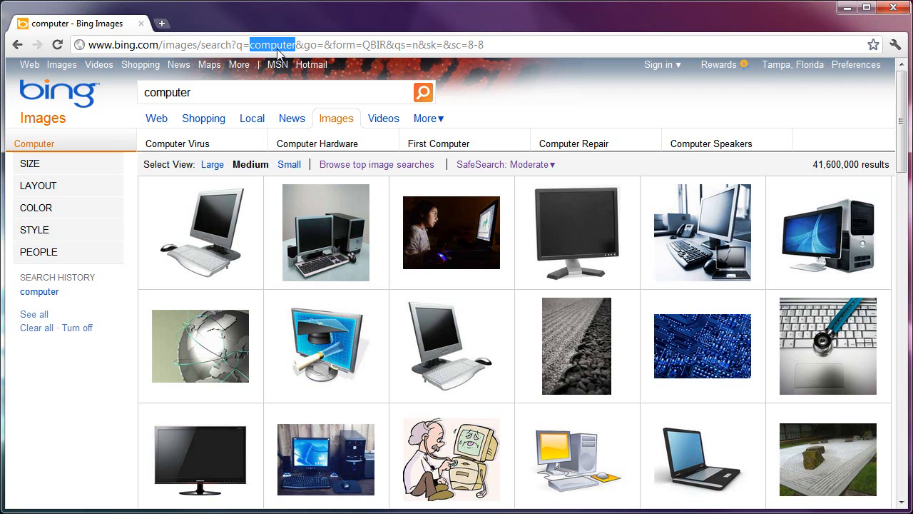
{"action": "type", "text": "%"}
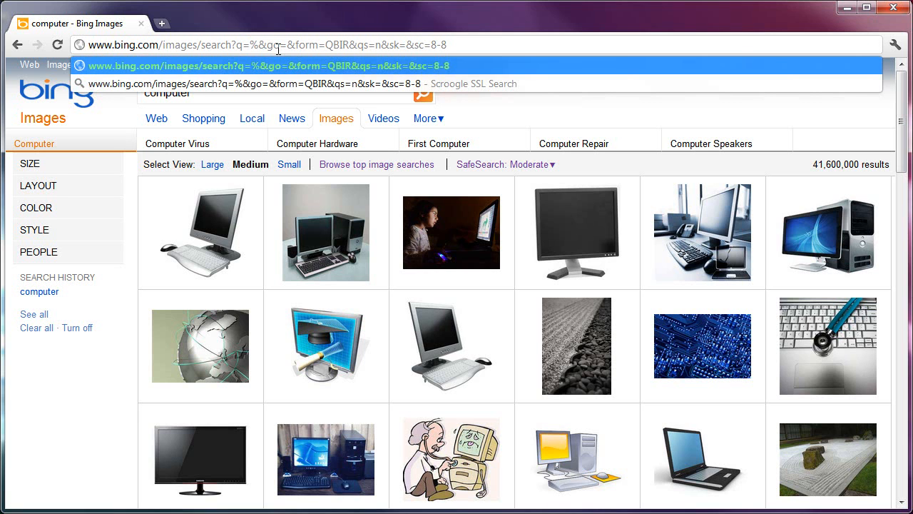
{"action": "type", "text": "s"}
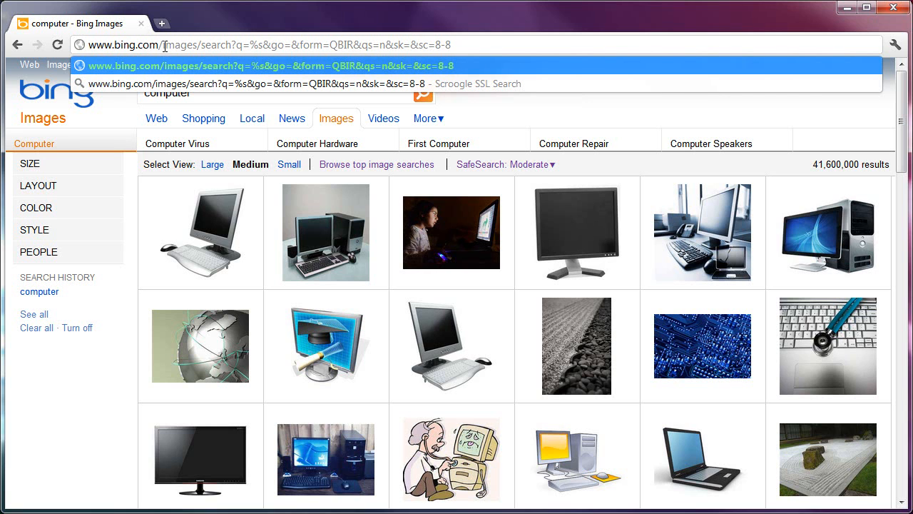
{"action": "left_click_drag", "start_coordinate": [461, 44], "coordinate": [41, 50]}
{"action": "right_click", "coordinate": [122, 47]}
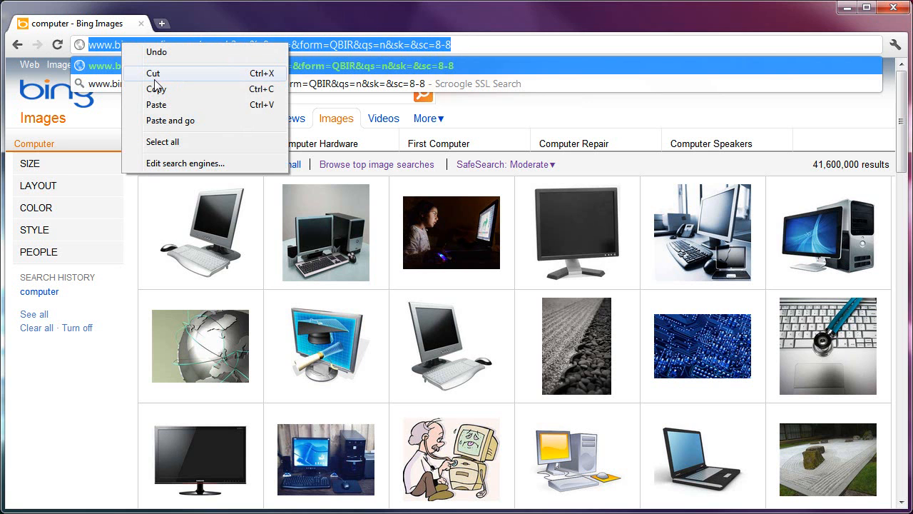
{"action": "left_click", "coordinate": [153, 74]}
Step: In the search engine management options, start a new engine entry named Bing Images with the keyword bi
{"action": "left_click", "coordinate": [894, 45]}
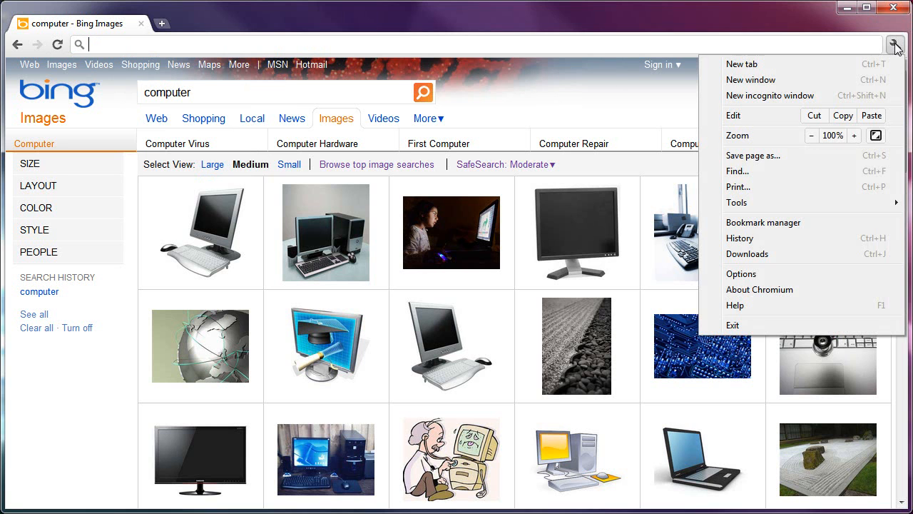
{"action": "left_click", "coordinate": [761, 276]}
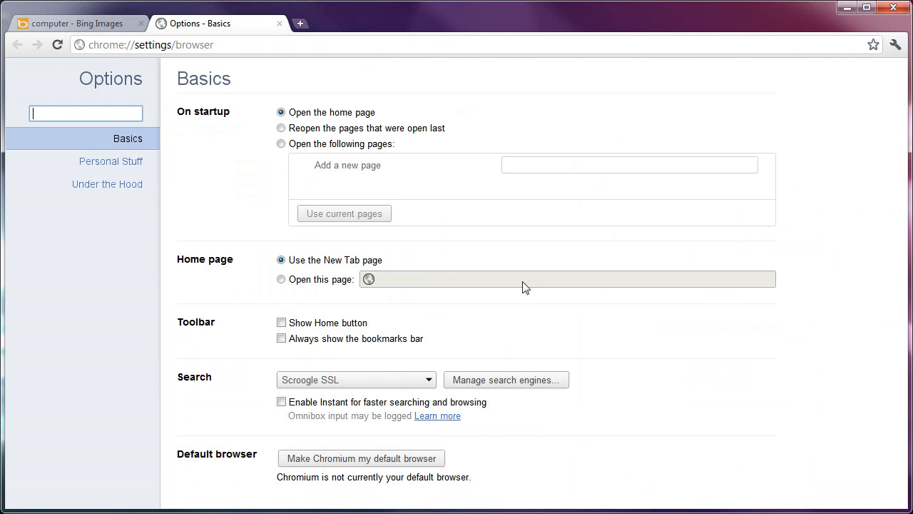
{"action": "left_click", "coordinate": [130, 142]}
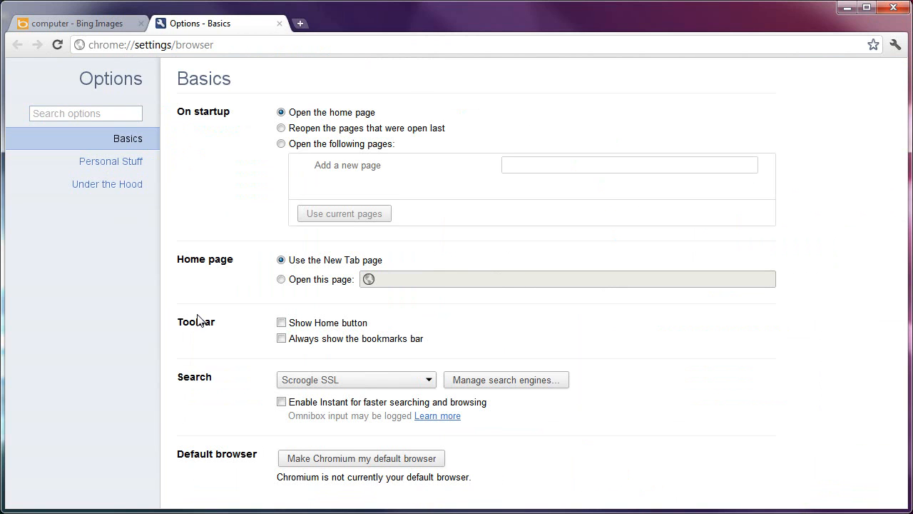
{"action": "left_click", "coordinate": [501, 386]}
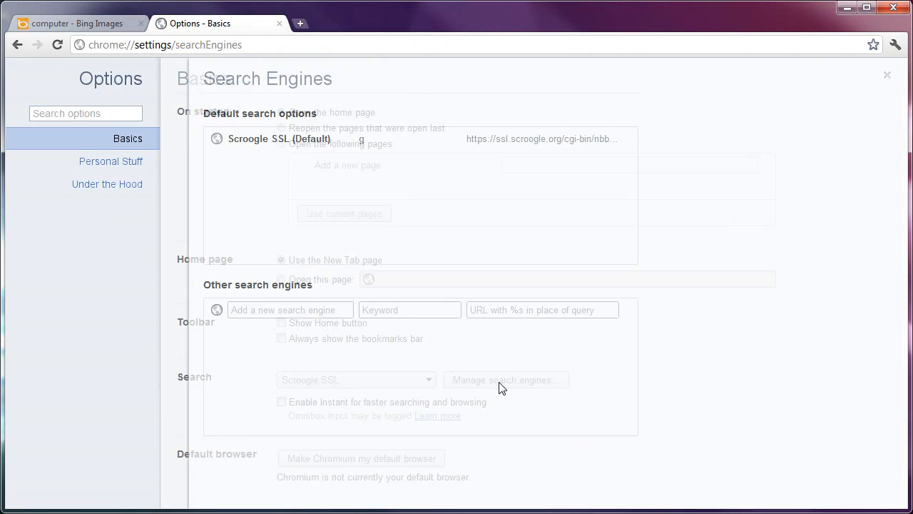
{"action": "left_click", "coordinate": [307, 315]}
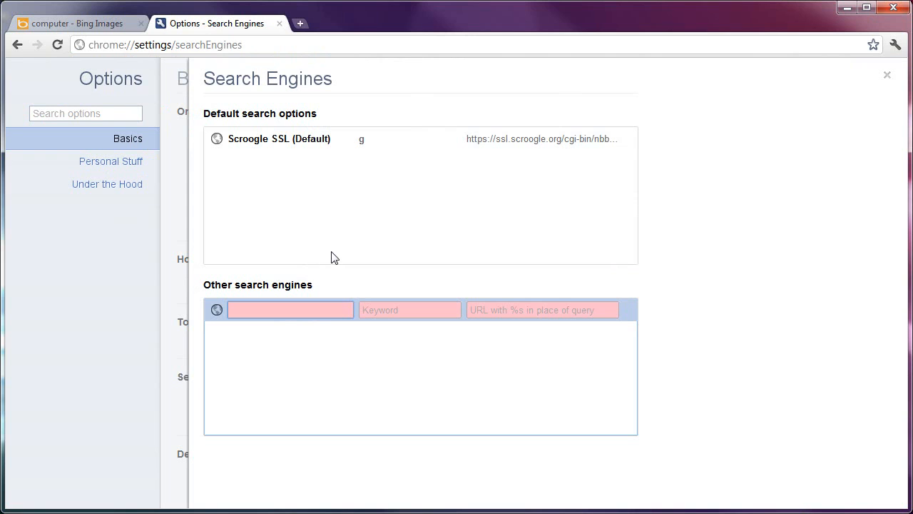
{"action": "type", "text": "Bing Imges"}
{"action": "key", "text": "BackSpace"}
{"action": "key", "text": "BackSpace"}
{"action": "key", "text": "BackSpace"}
{"action": "type", "text": "ages"}
{"action": "left_click", "coordinate": [380, 308]}
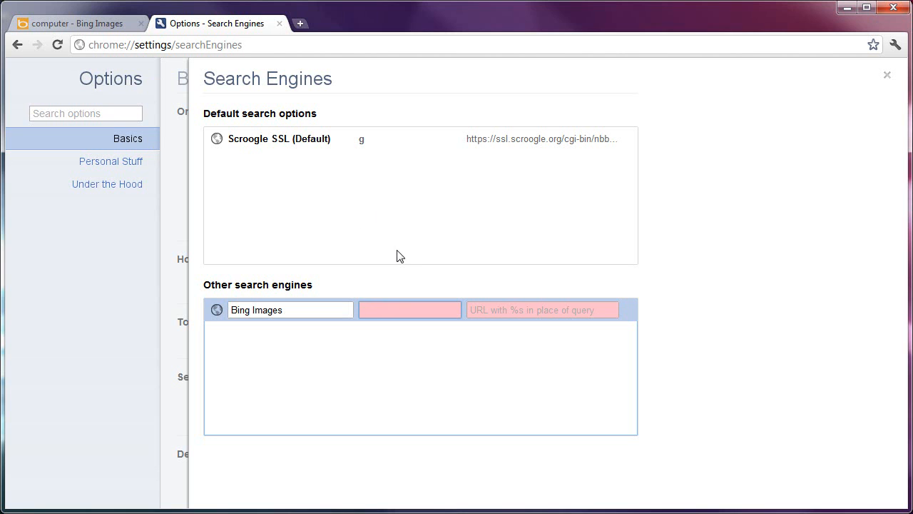
{"action": "type", "text": "bi"}
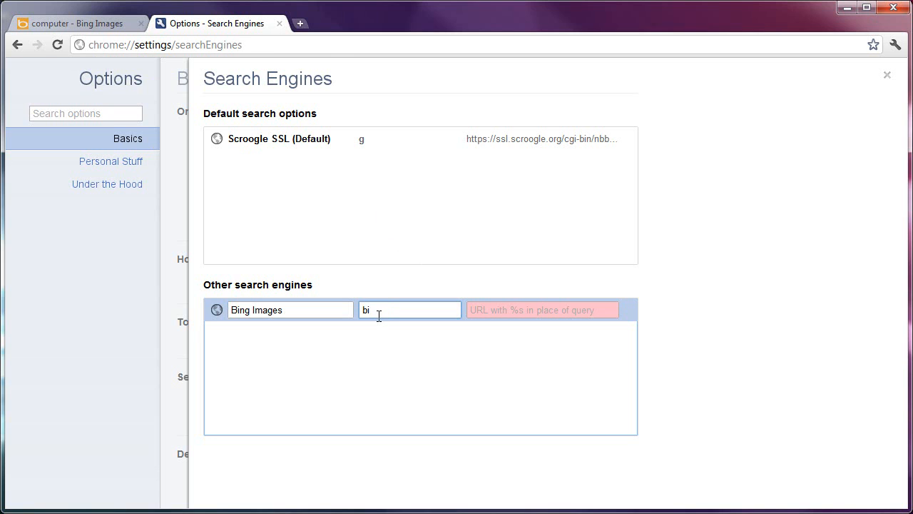
Step: Paste the cut URL containing %s as the Bing Images entry's query URL, save the entry and close the options
{"action": "left_click", "coordinate": [514, 307]}
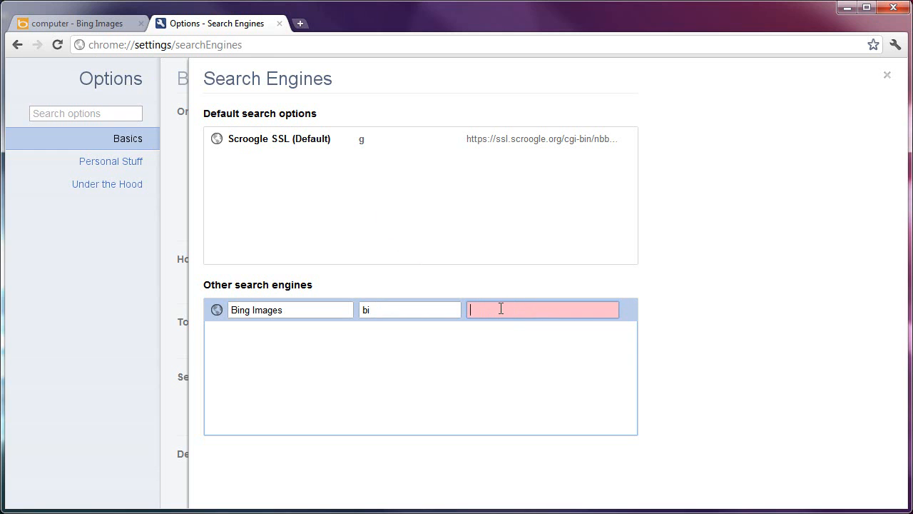
{"action": "right_click", "coordinate": [501, 308]}
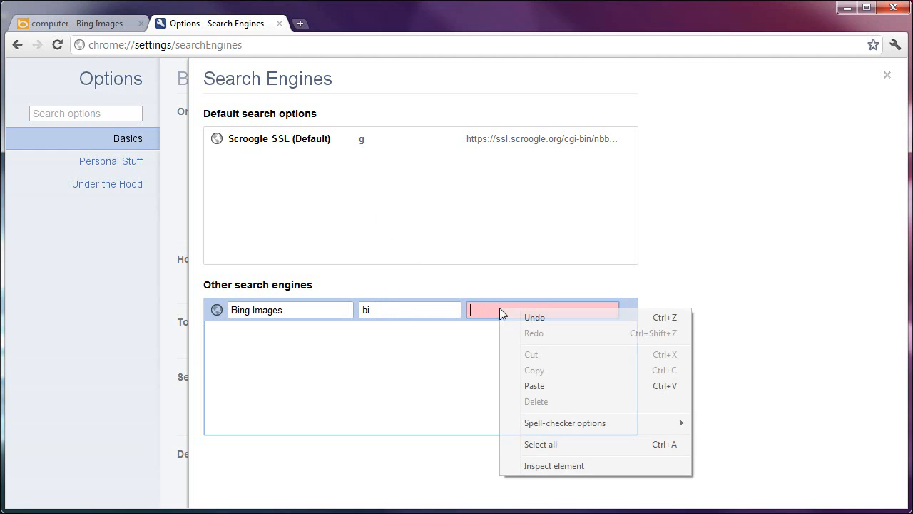
{"action": "left_click", "coordinate": [532, 391]}
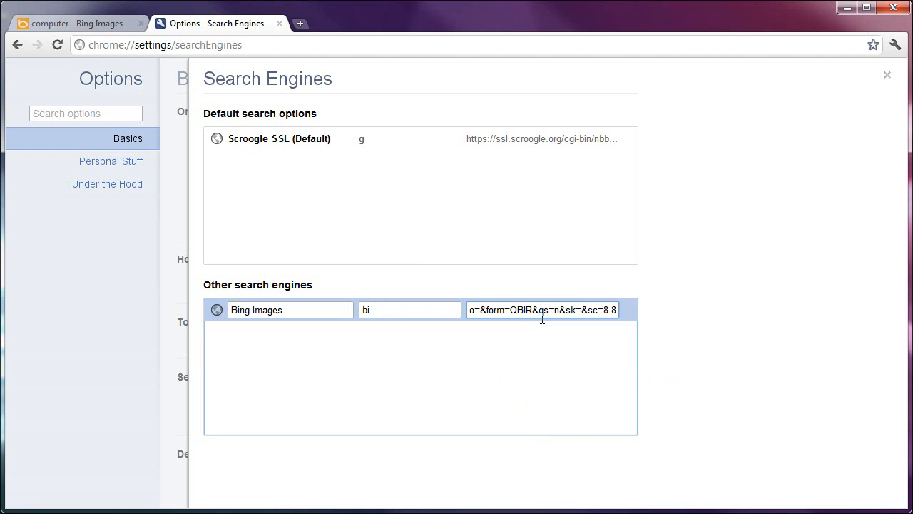
{"action": "left_click", "coordinate": [465, 348]}
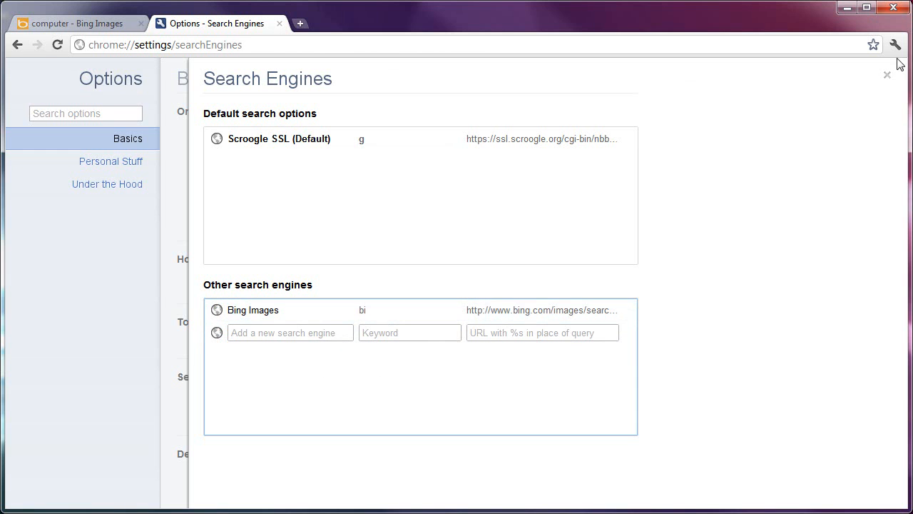
{"action": "left_click", "coordinate": [887, 76]}
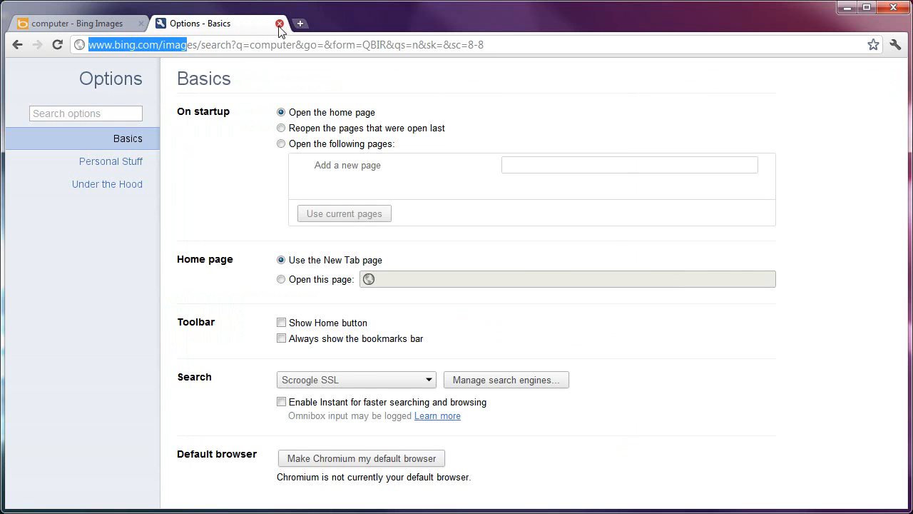
{"action": "left_click", "coordinate": [279, 23]}
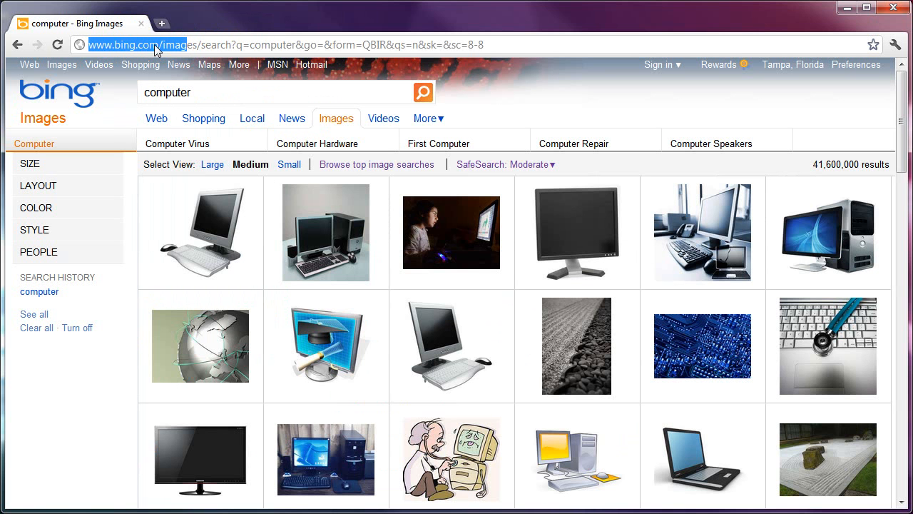
Step: Activate the Bing Images search in the address bar with the keyword bi, discarding the suggested bing.com completion
{"action": "left_click", "coordinate": [214, 45]}
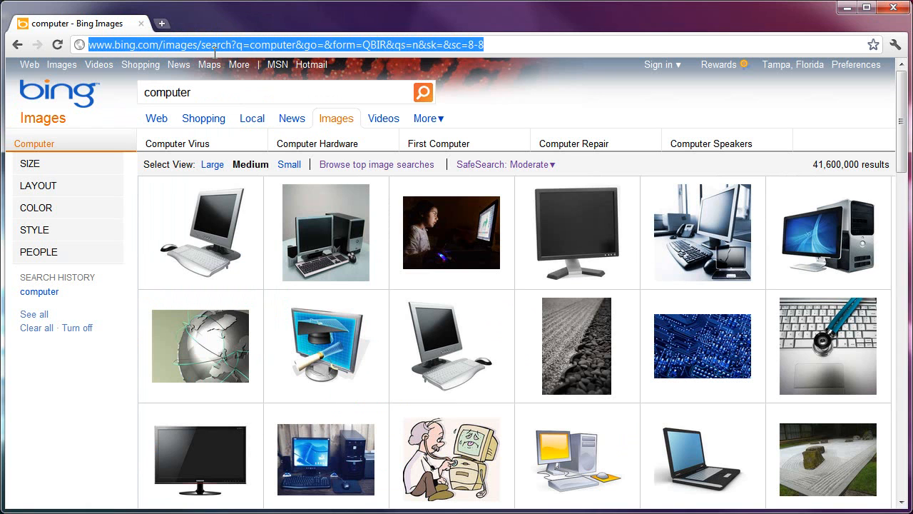
{"action": "type", "text": "bi"}
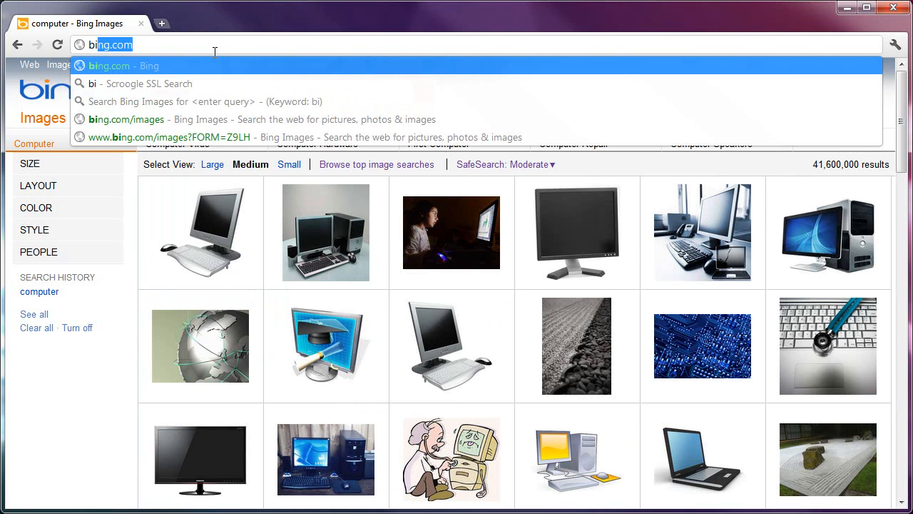
{"action": "key", "text": "Delete"}
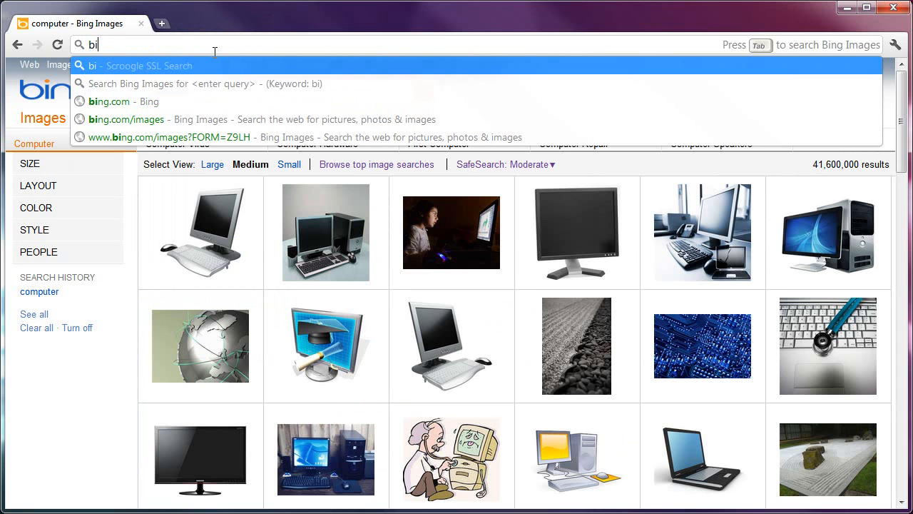
{"action": "key", "text": "Tab"}
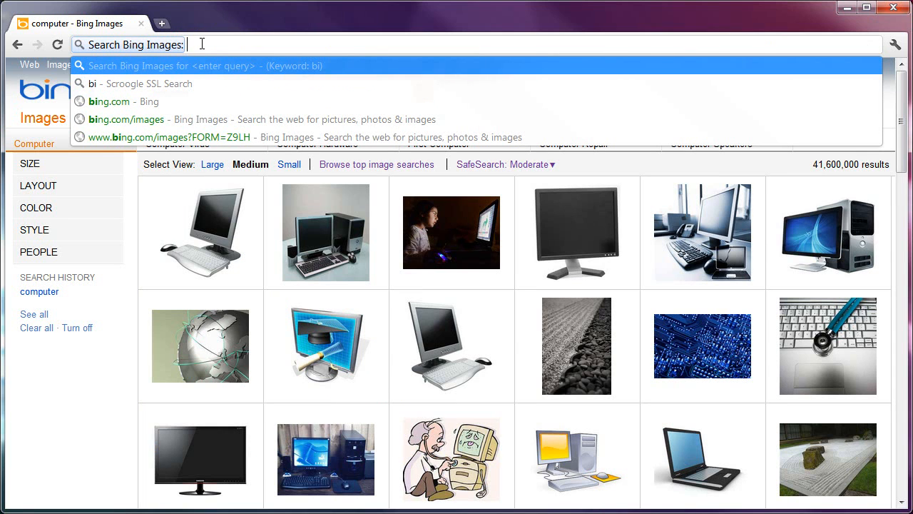
{"action": "type", "text": "compu"}
{"action": "key", "text": "BackSpace"}
{"action": "key", "text": "BackSpace"}
{"action": "key", "text": "BackSpace"}
{"action": "key", "text": "BackSpace"}
{"action": "key", "text": "BackSpace"}
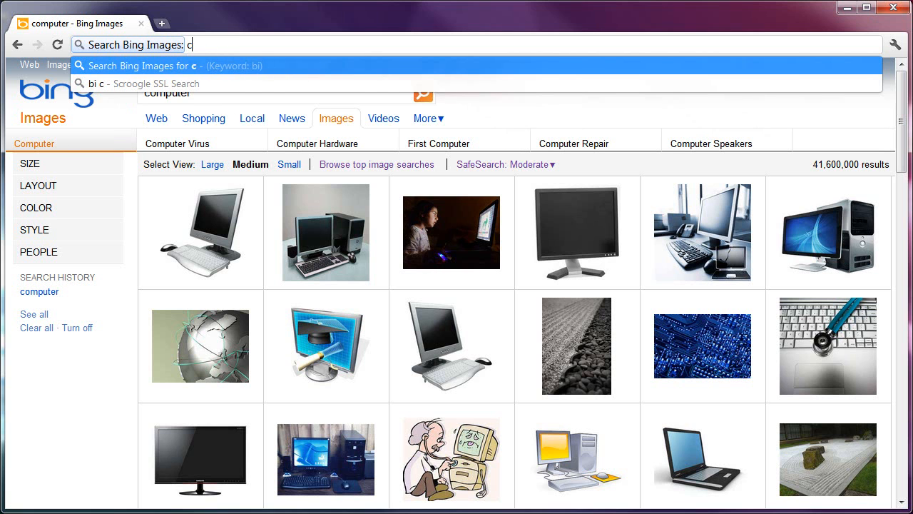
Step: Search Bing Images for "car" from the address bar and select the resulting page's URL
{"action": "type", "text": "car"}
{"action": "key", "text": "Return"}
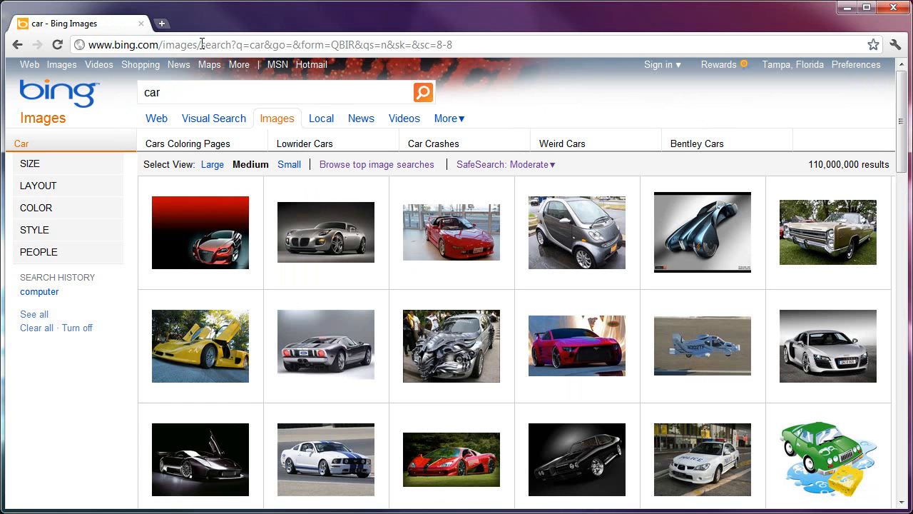
{"action": "left_click", "coordinate": [202, 45]}
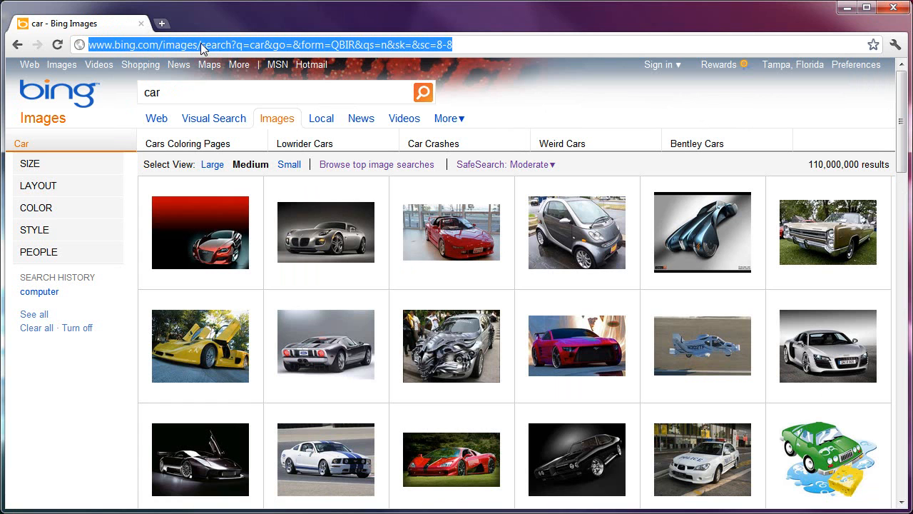
Step: Replace the car results with a fresh tab, and search Bing Images there for "tree" using the keyword bi
{"action": "key", "text": "ctrl+t"}
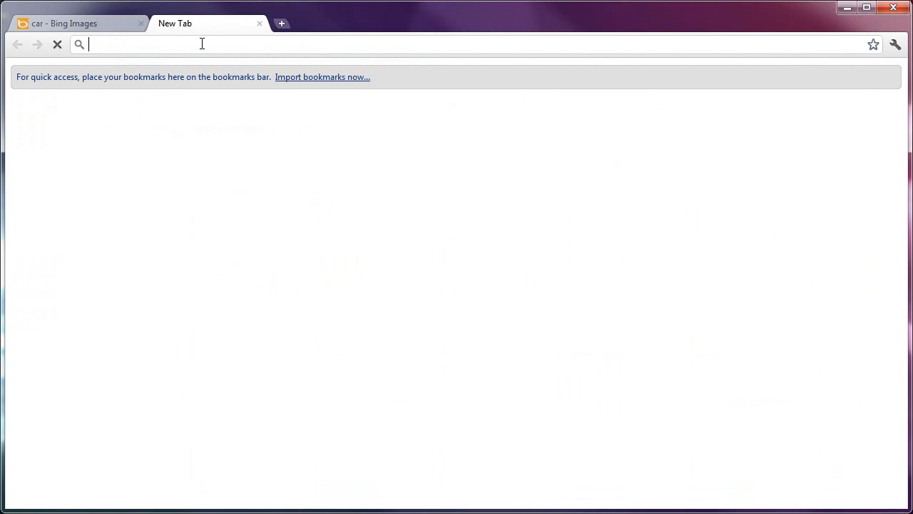
{"action": "left_click", "coordinate": [141, 23]}
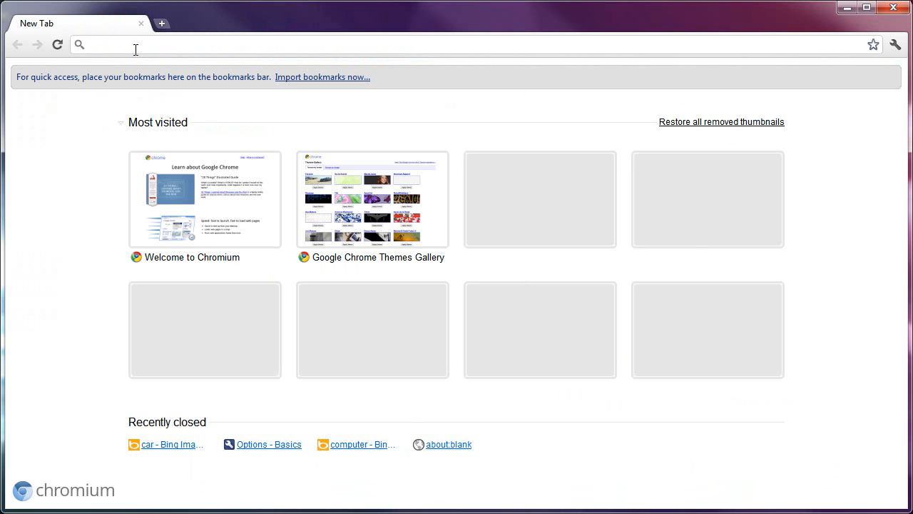
{"action": "left_click", "coordinate": [136, 49]}
{"action": "type", "text": "bi"}
{"action": "key", "text": "Tab"}
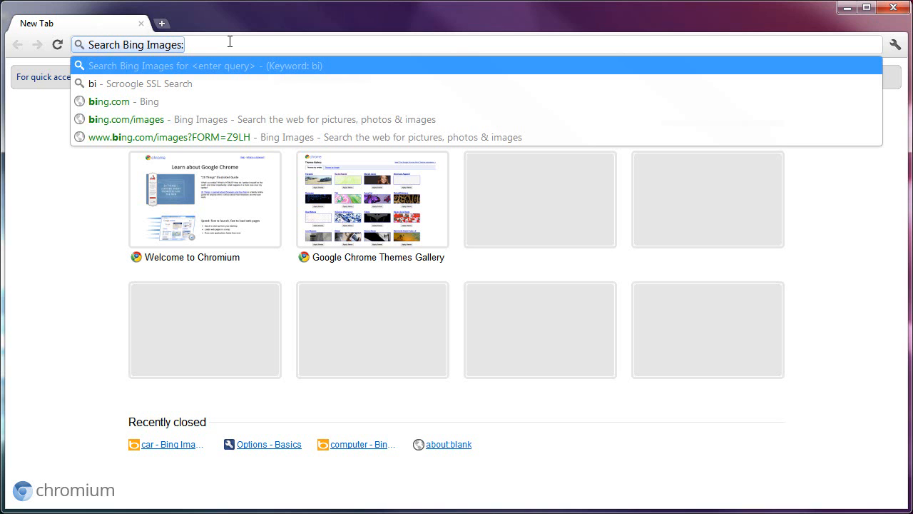
{"action": "type", "text": "tree"}
{"action": "key", "text": "Return"}
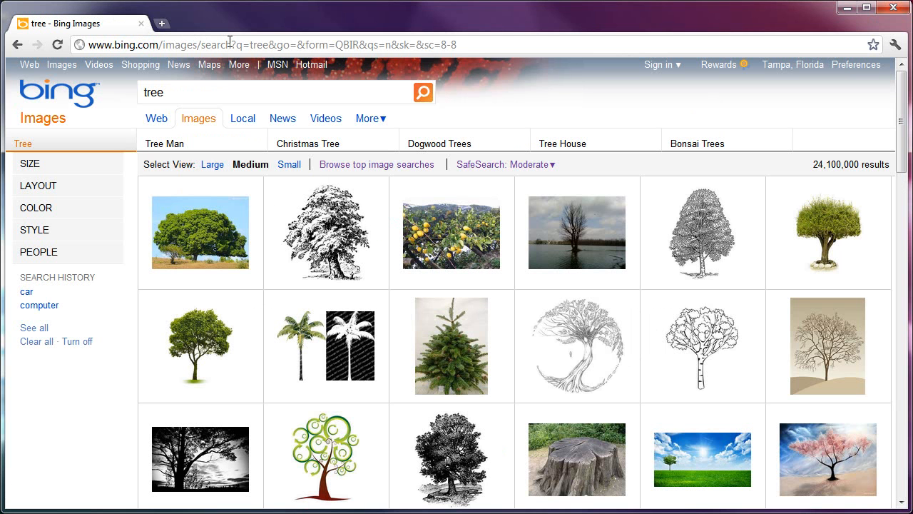
{"action": "left_click", "coordinate": [225, 46]}
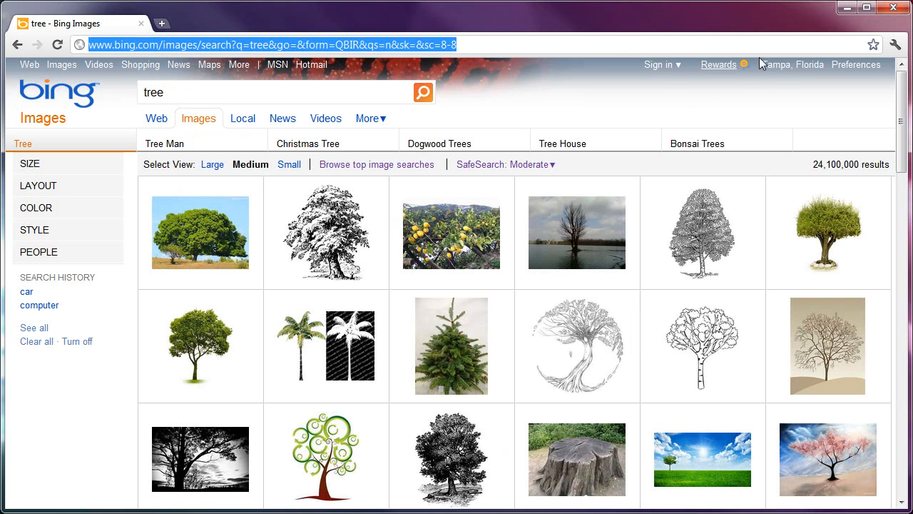
Step: Review the list of search engines in the browser options and close the options
{"action": "left_click", "coordinate": [895, 45]}
{"action": "left_click", "coordinate": [765, 278]}
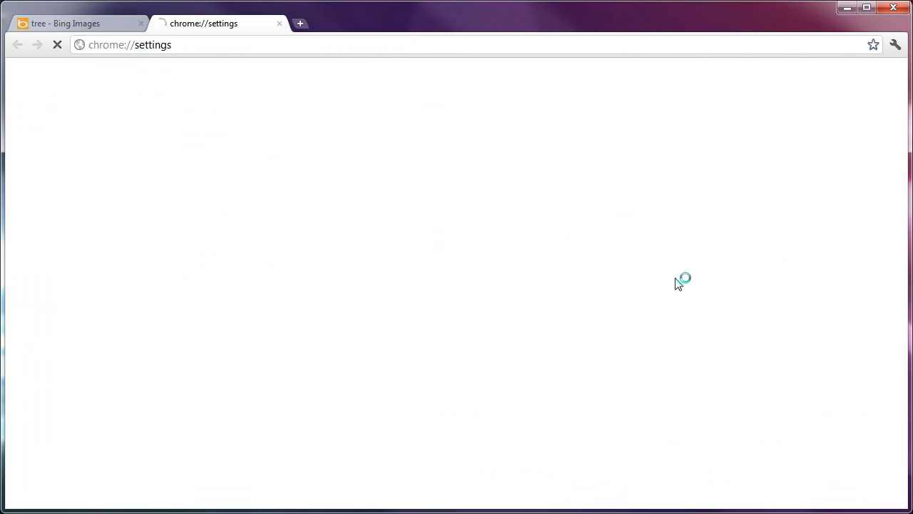
{"action": "left_click", "coordinate": [498, 382]}
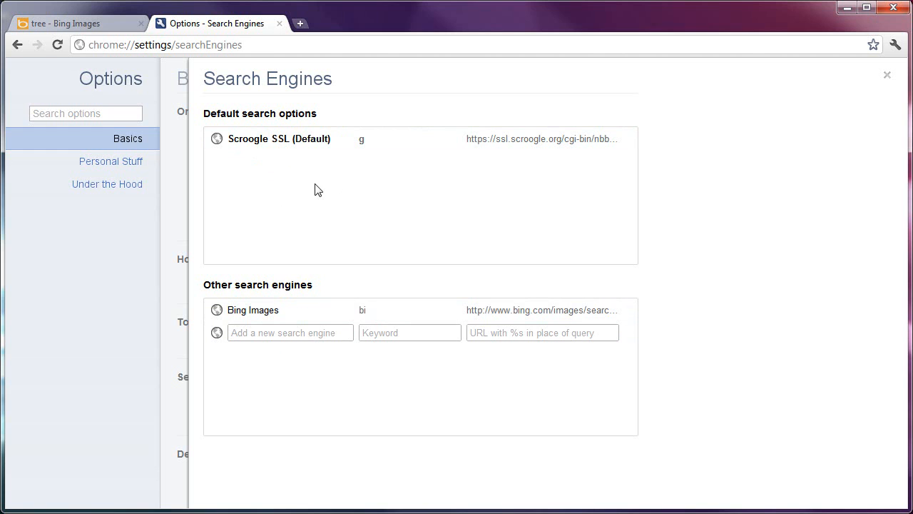
{"action": "left_click", "coordinate": [279, 23]}
Step: Open the English edition from the Wikipedia home page and search it for "computer"
{"action": "type", "text": "wiki"}
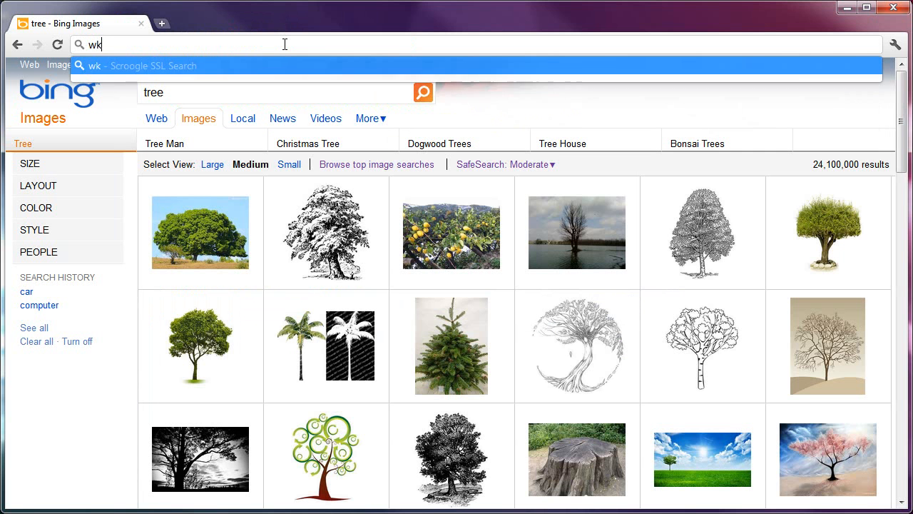
{"action": "type", "text": "pedia"}
{"action": "key", "text": "Return"}
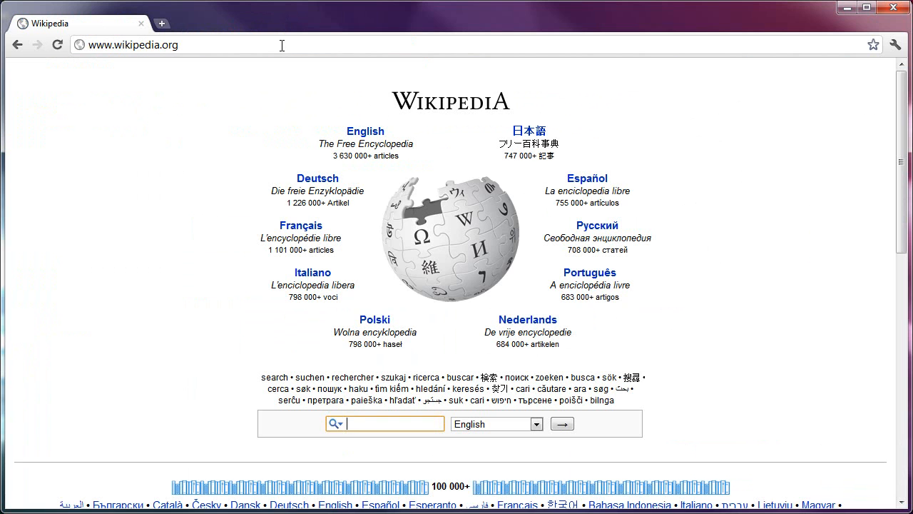
{"action": "left_click", "coordinate": [366, 134]}
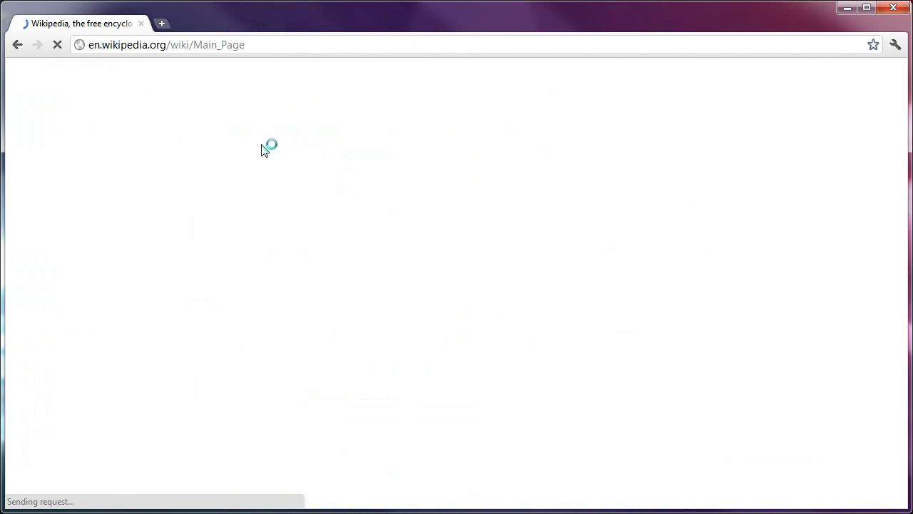
{"action": "left_click", "coordinate": [770, 101]}
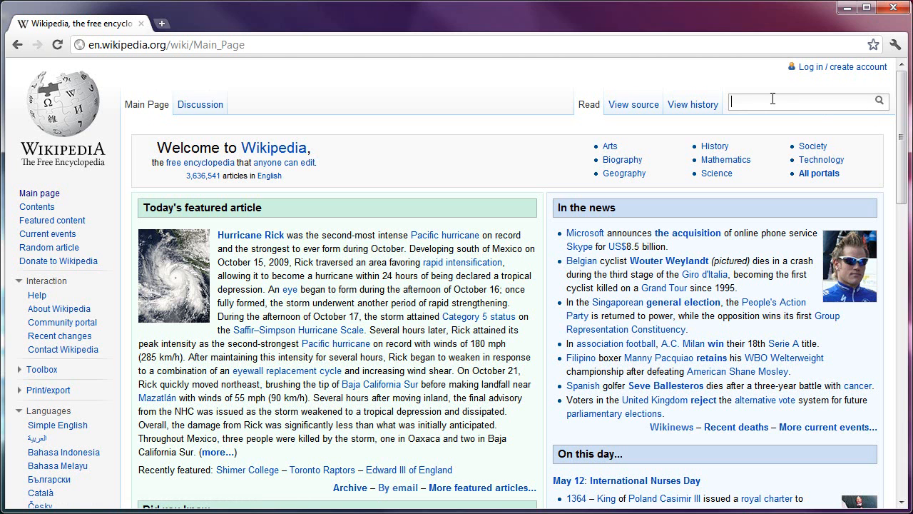
{"action": "type", "text": "computer"}
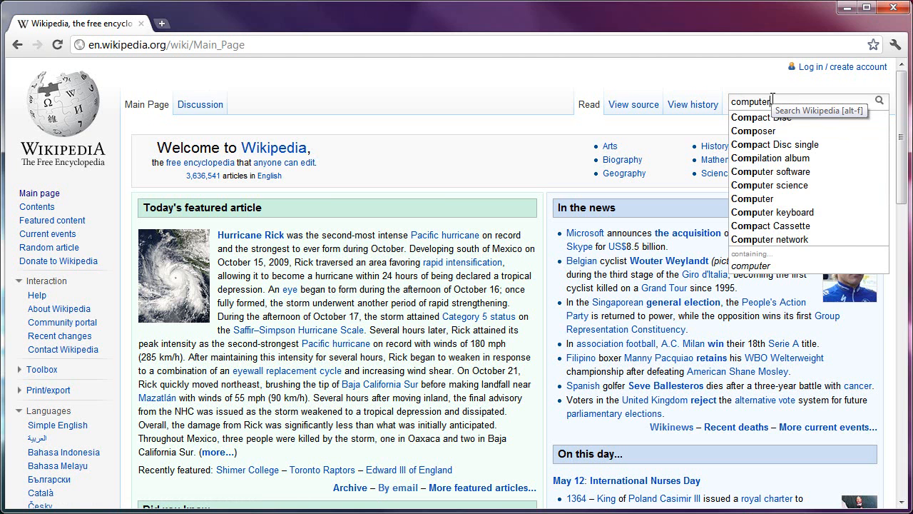
{"action": "key", "text": "Return"}
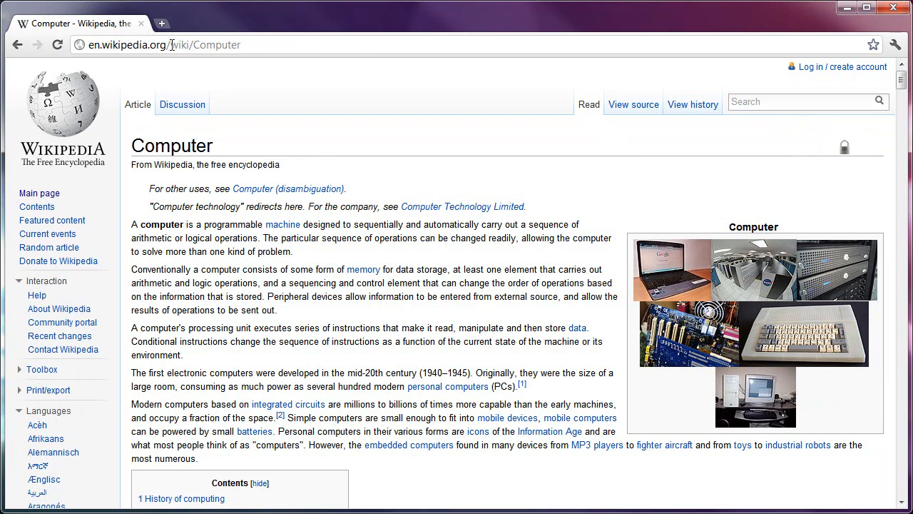
Step: Replace Computer with %s in the article's address and cut the full URL en.wikipedia.org/wiki/%s
{"action": "left_click_drag", "start_coordinate": [198, 44], "coordinate": [277, 40]}
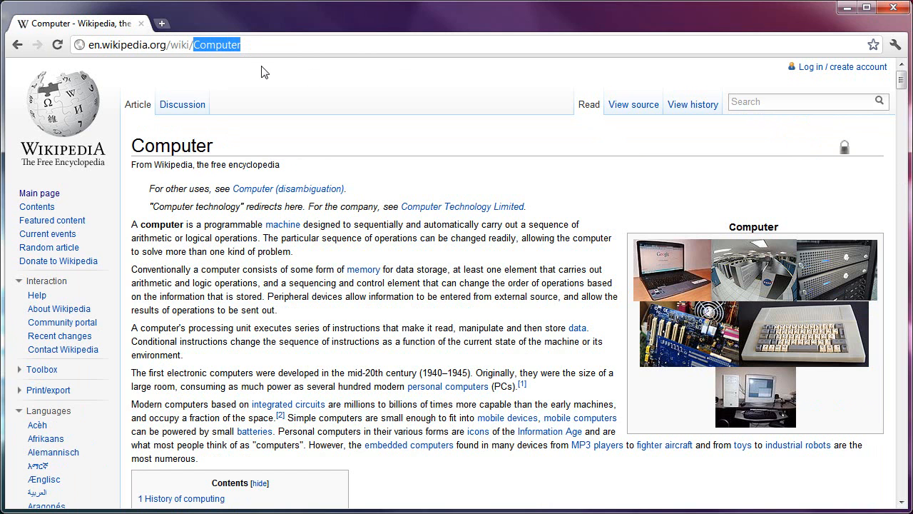
{"action": "type", "text": "%s"}
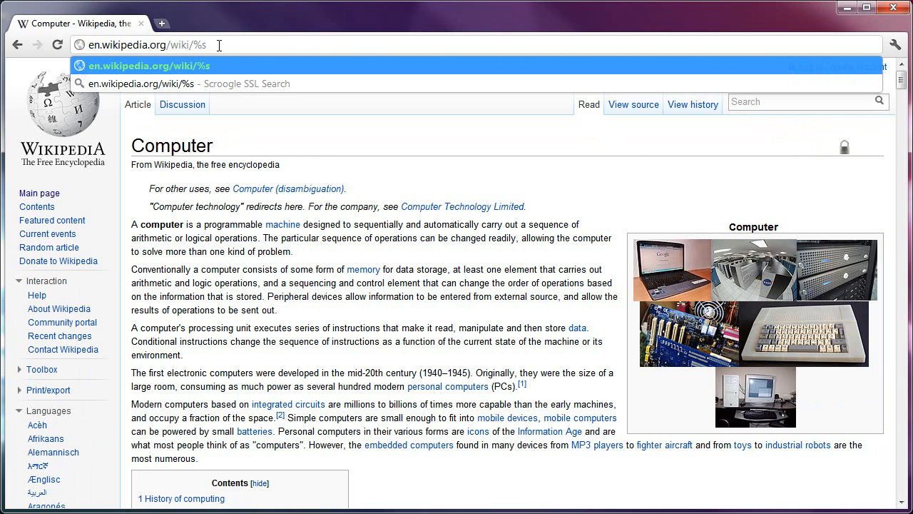
{"action": "left_click_drag", "start_coordinate": [219, 44], "coordinate": [114, 55]}
{"action": "right_click", "coordinate": [125, 46]}
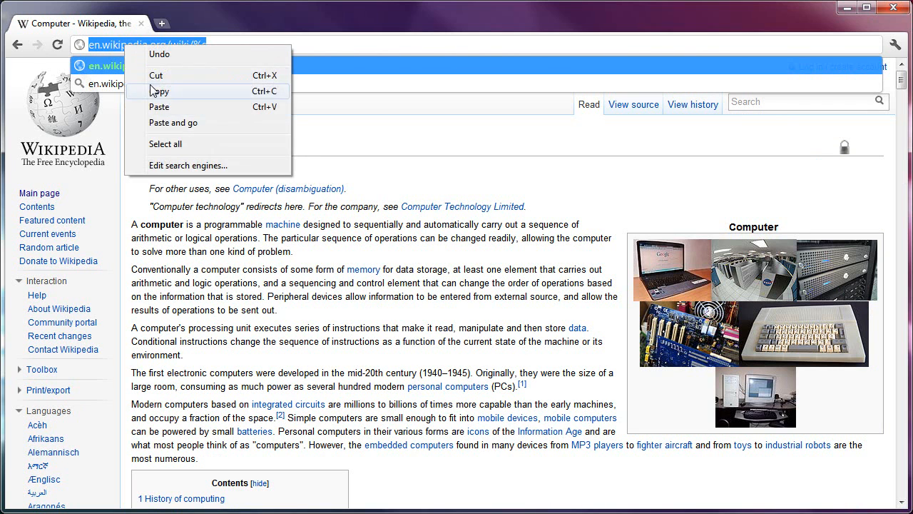
{"action": "left_click", "coordinate": [155, 76]}
Step: In the search engine management options, start a new entry named Wikipedia with the keyword wiki
{"action": "left_click", "coordinate": [895, 45]}
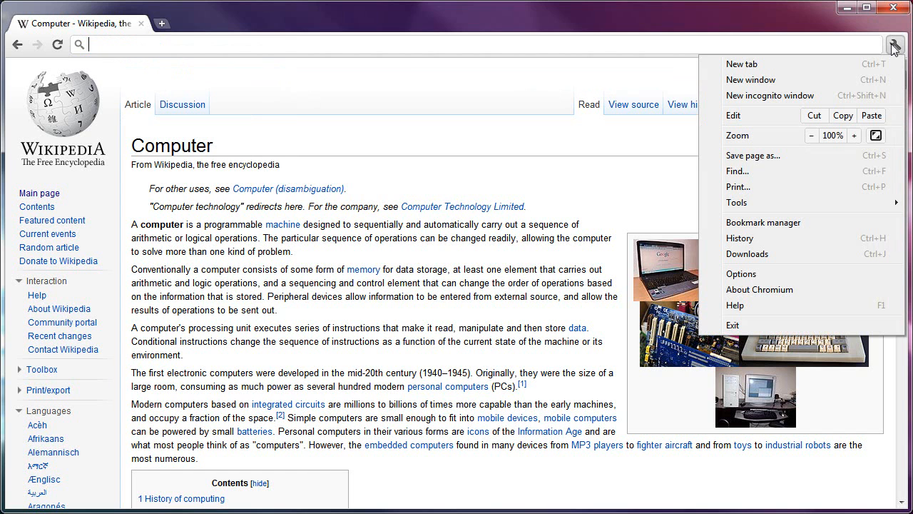
{"action": "left_click", "coordinate": [751, 276]}
{"action": "left_click", "coordinate": [485, 385]}
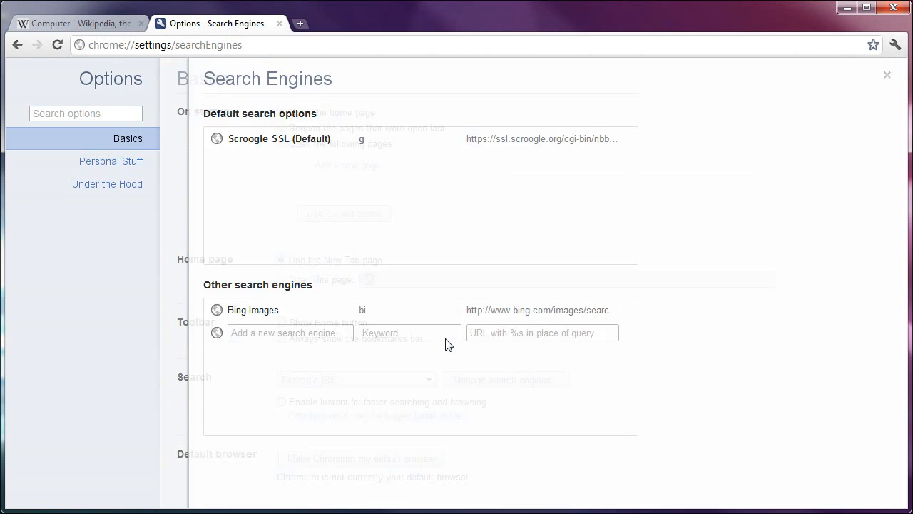
{"action": "left_click", "coordinate": [310, 335]}
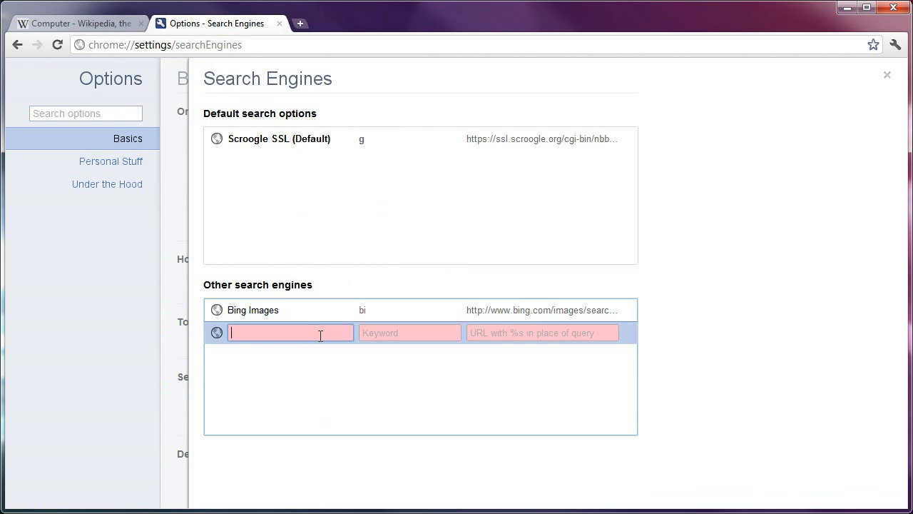
{"action": "type", "text": "Wikipedia"}
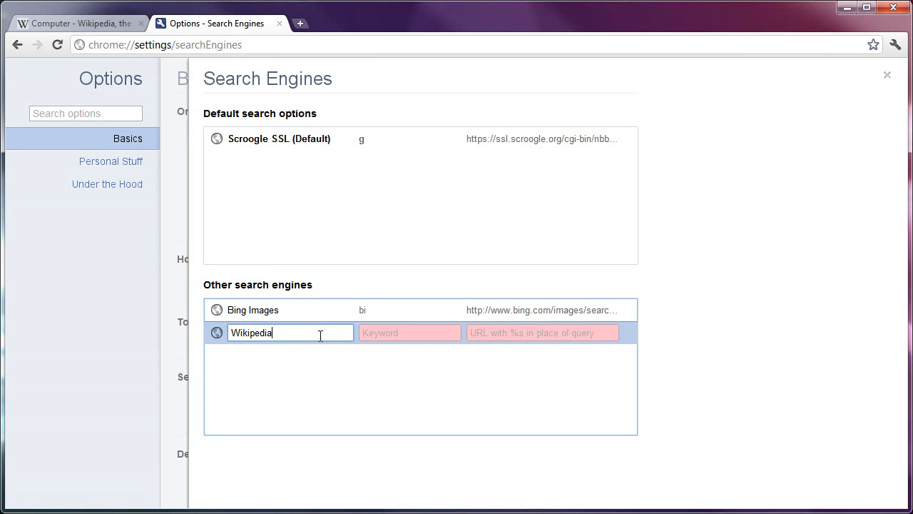
{"action": "left_click", "coordinate": [395, 330]}
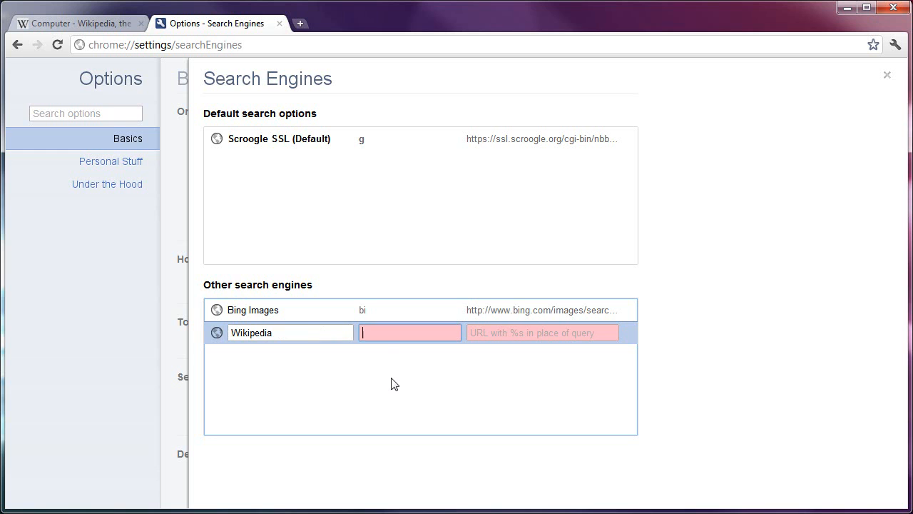
{"action": "type", "text": "wiki"}
{"action": "left_click", "coordinate": [501, 333]}
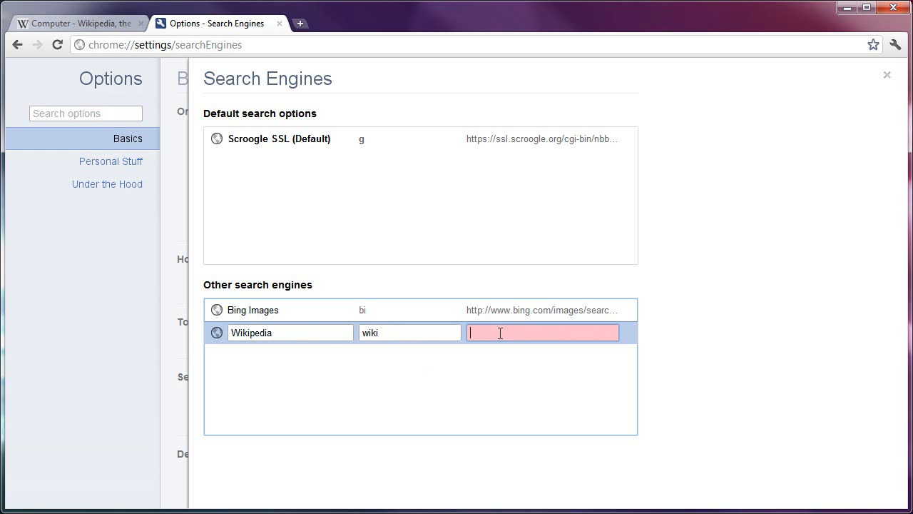
{"action": "right_click", "coordinate": [501, 333]}
{"action": "left_click", "coordinate": [533, 409]}
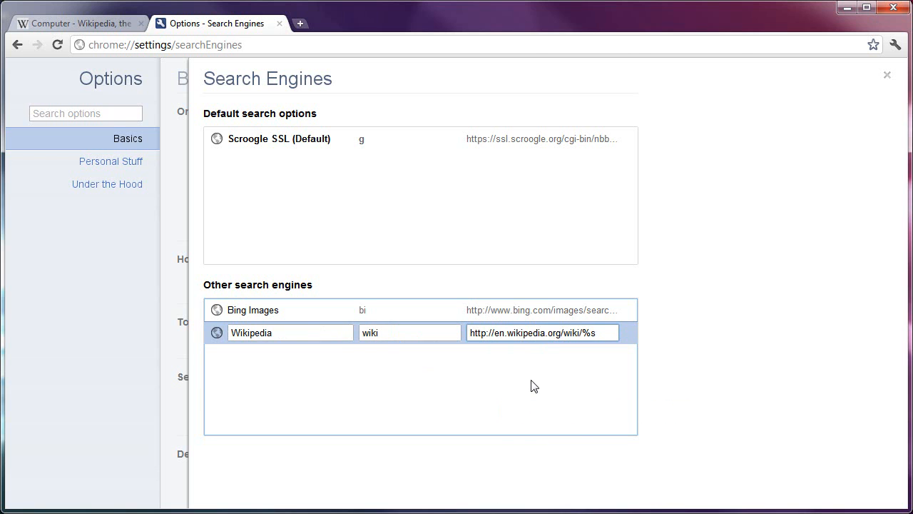
{"action": "left_click", "coordinate": [531, 381]}
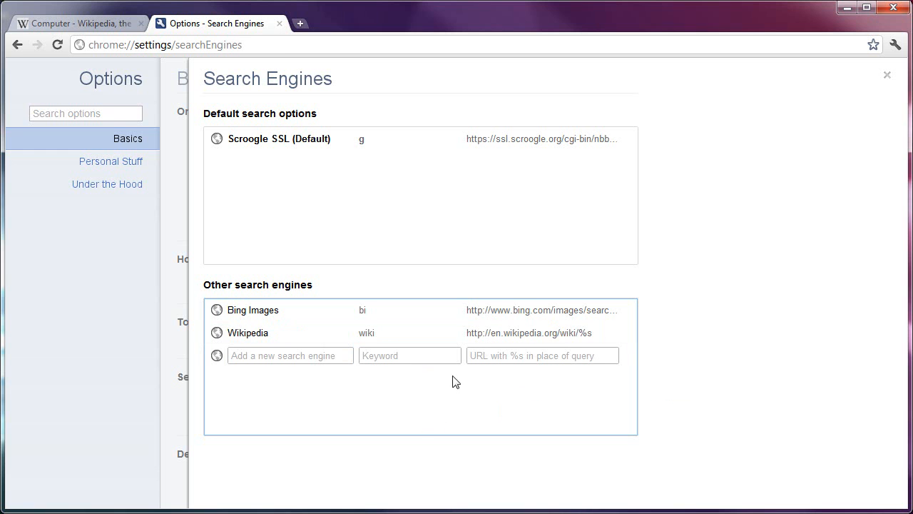
{"action": "left_click", "coordinate": [886, 76]}
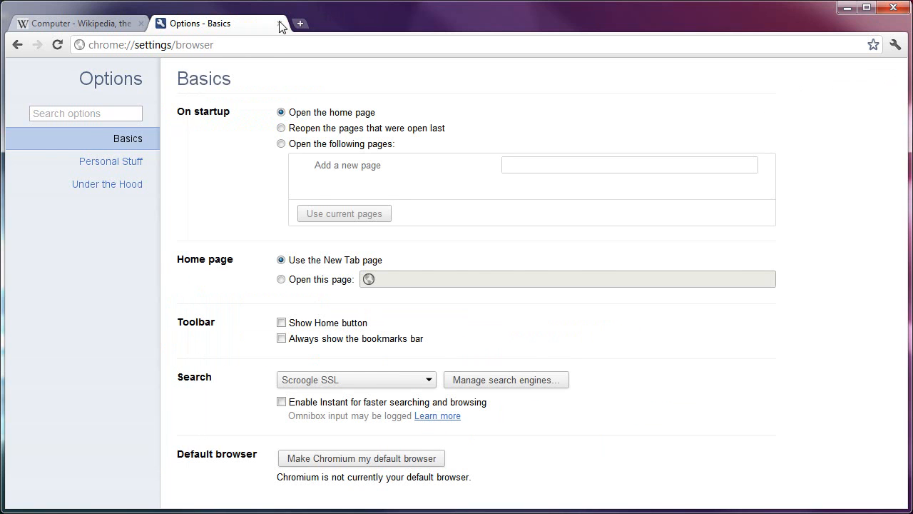
{"action": "left_click", "coordinate": [279, 23]}
Step: Replace the Computer article with a fresh tab, and search Wikipedia there for "tree" using the keyword wiki
{"action": "left_click", "coordinate": [242, 47]}
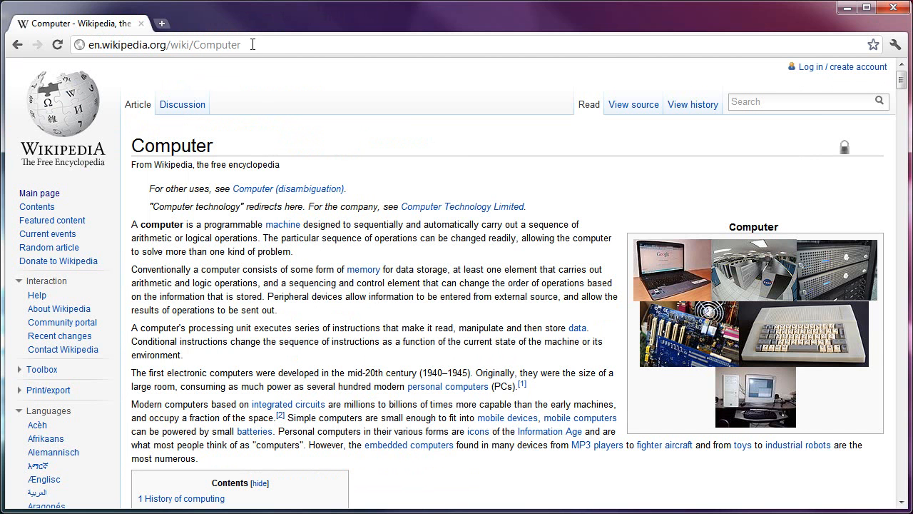
{"action": "key", "text": "ctrl+t"}
{"action": "left_click", "coordinate": [138, 22]}
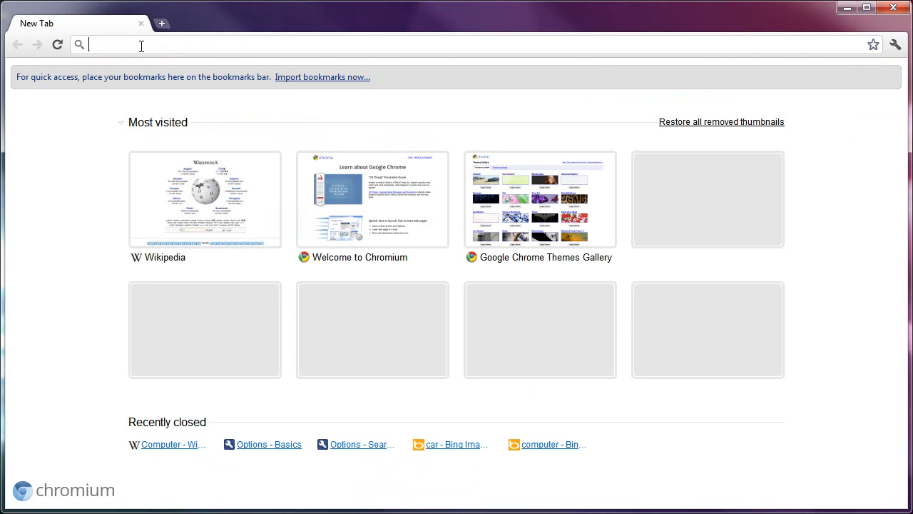
{"action": "left_click", "coordinate": [142, 46]}
{"action": "type", "text": "wikipedia.org"}
{"action": "key", "text": "Tab"}
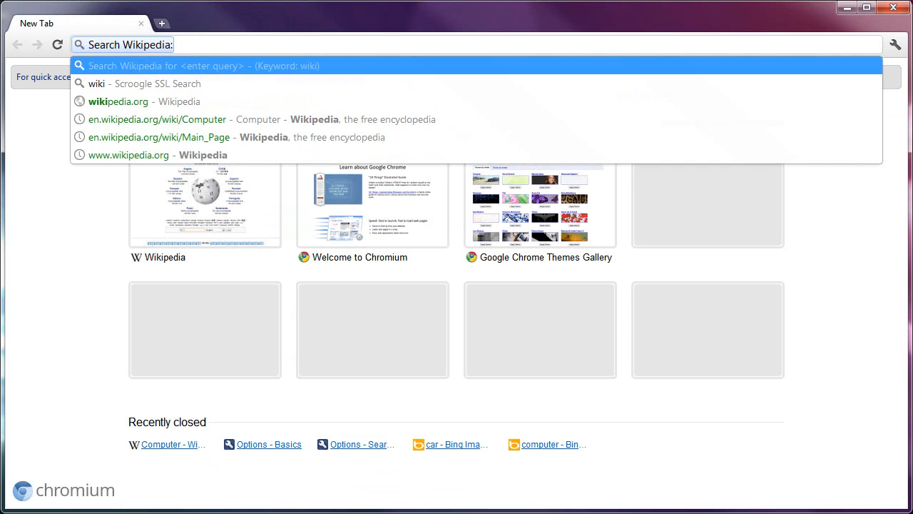
{"action": "type", "text": "tree"}
{"action": "key", "text": "Return"}
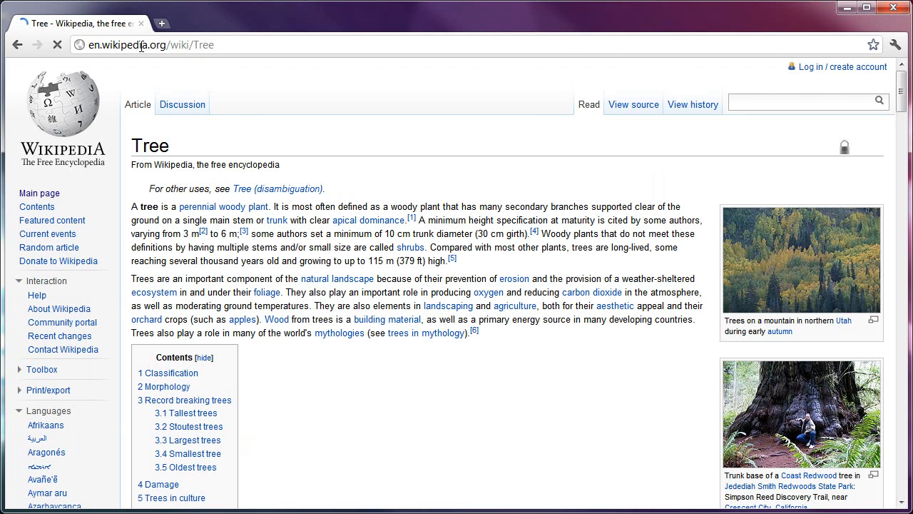
Step: Search Wikipedia for "car" from the address bar with the keyword wiki and select the resulting page's URL
{"action": "left_click", "coordinate": [141, 46]}
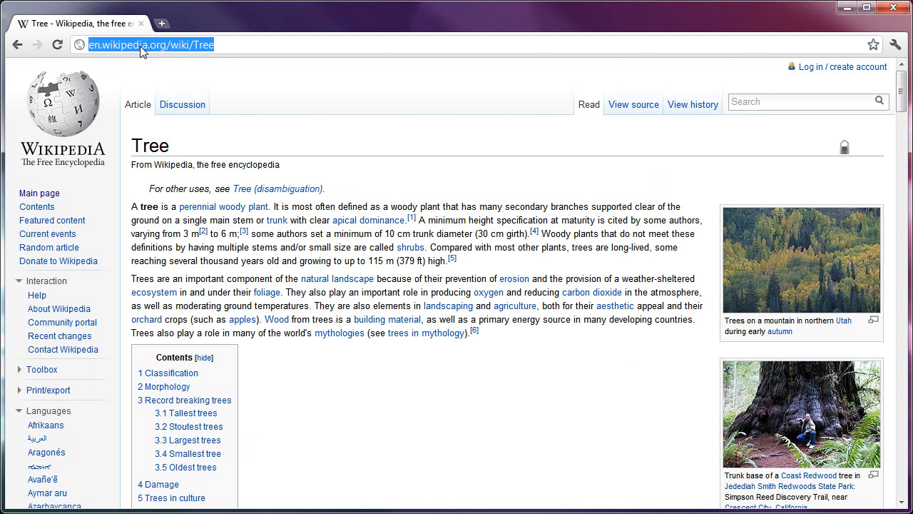
{"action": "type", "text": "wiki"}
{"action": "key", "text": "Tab"}
{"action": "type", "text": "car"}
{"action": "key", "text": "Return"}
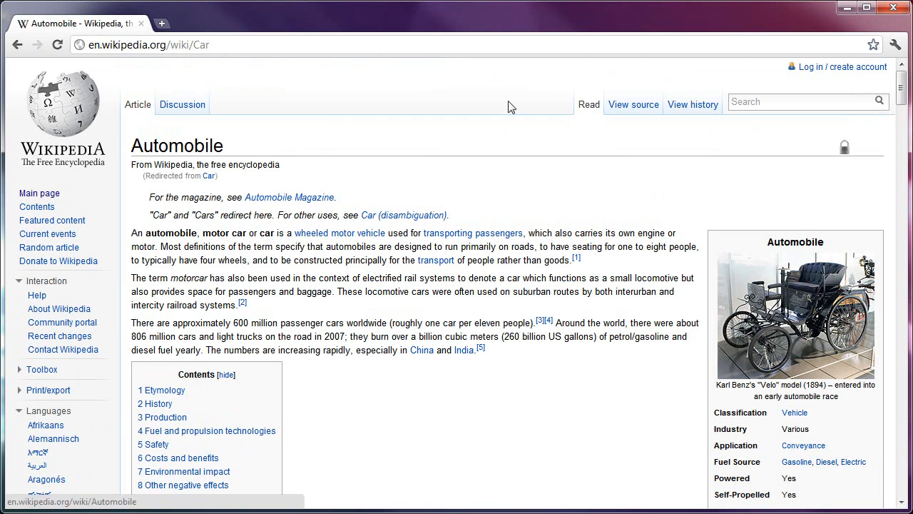
{"action": "left_click", "coordinate": [180, 47]}
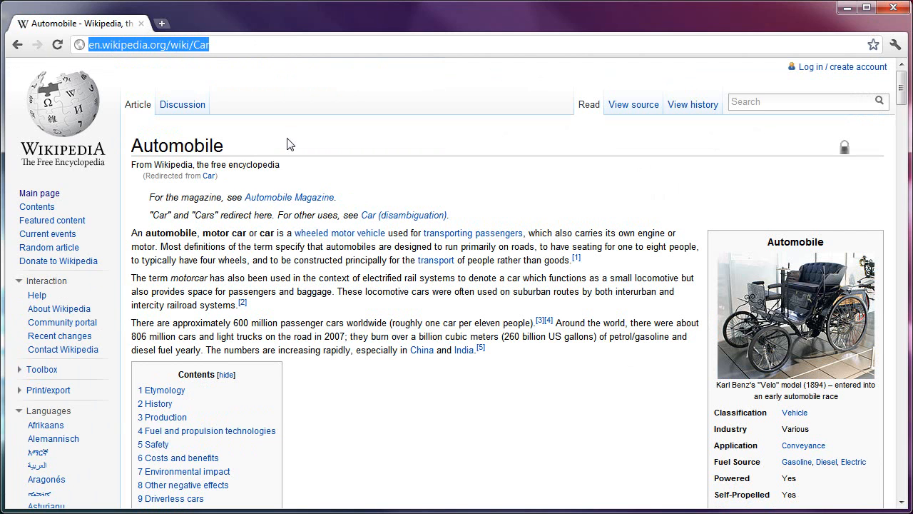
Step: Check the Bing Images and Wikipedia entries in the search engine management options and close the options
{"action": "left_click", "coordinate": [896, 45]}
{"action": "left_click", "coordinate": [747, 278]}
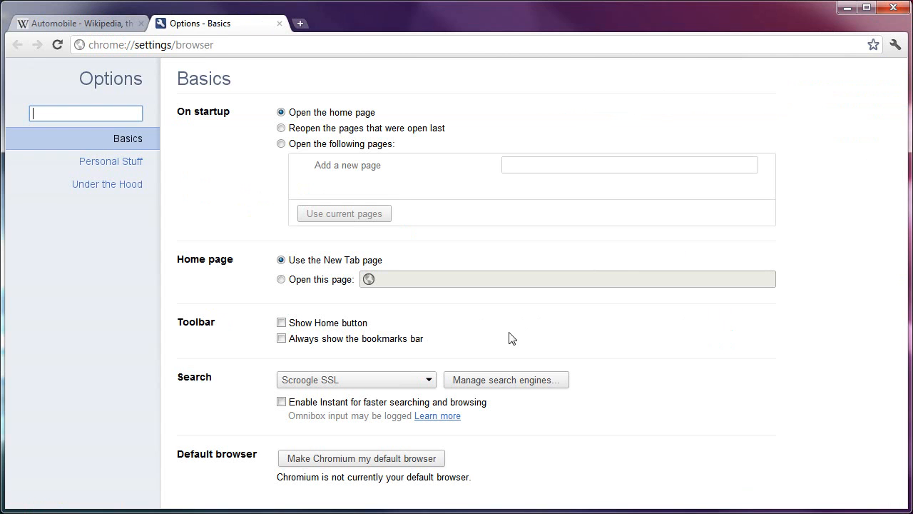
{"action": "left_click", "coordinate": [495, 383]}
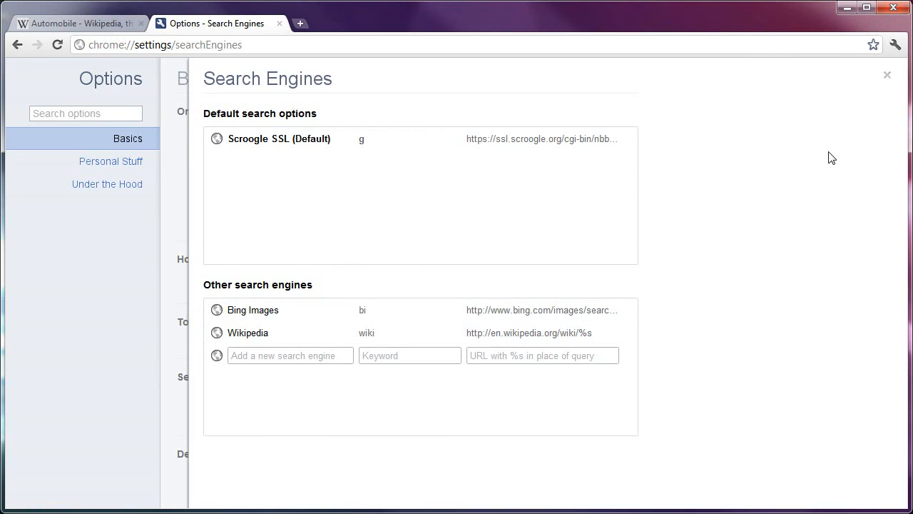
{"action": "left_click", "coordinate": [888, 76]}
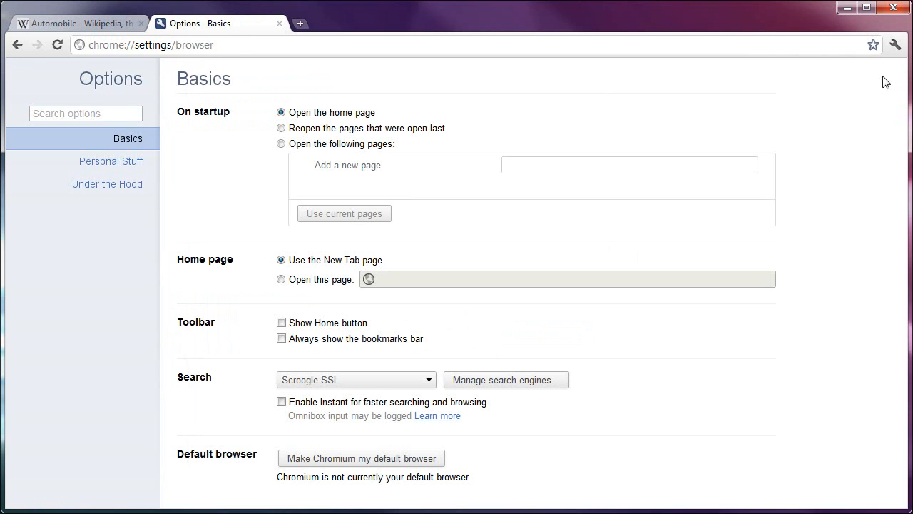
{"action": "left_click", "coordinate": [279, 23]}
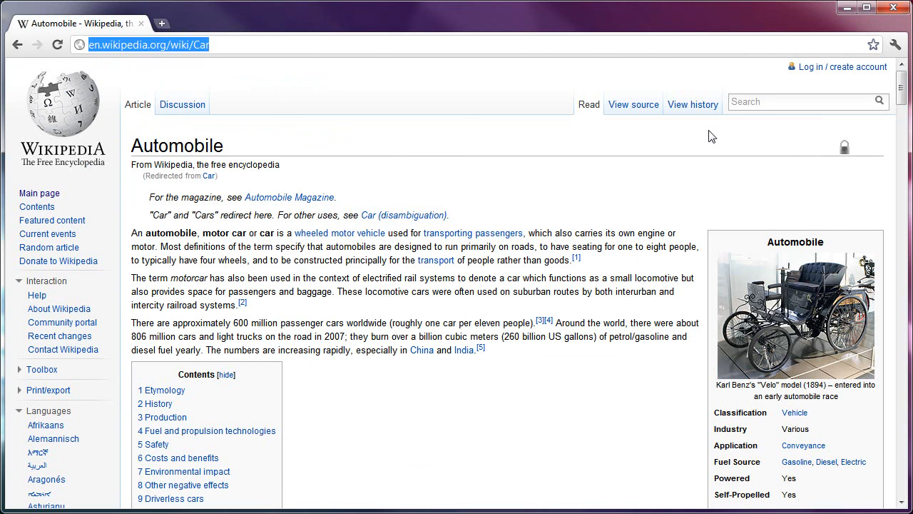
{"action": "left_click", "coordinate": [762, 102]}
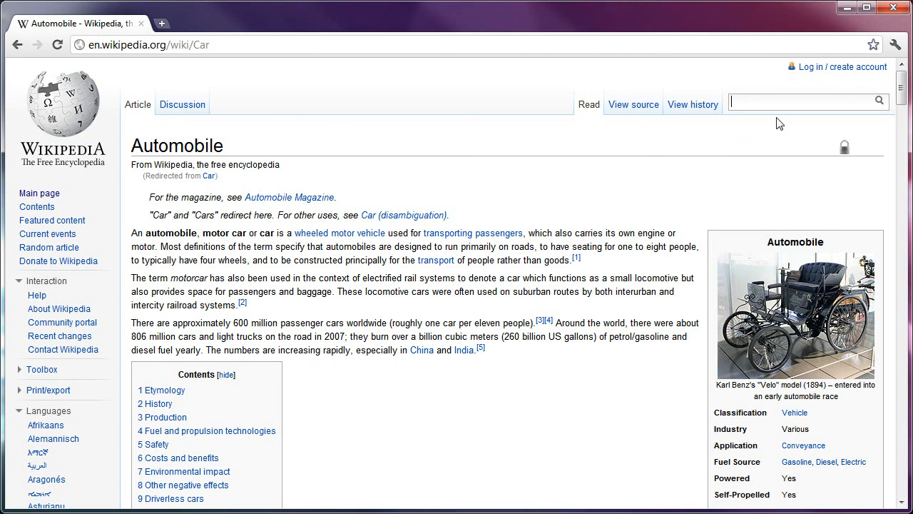
{"action": "right_click", "coordinate": [755, 106]}
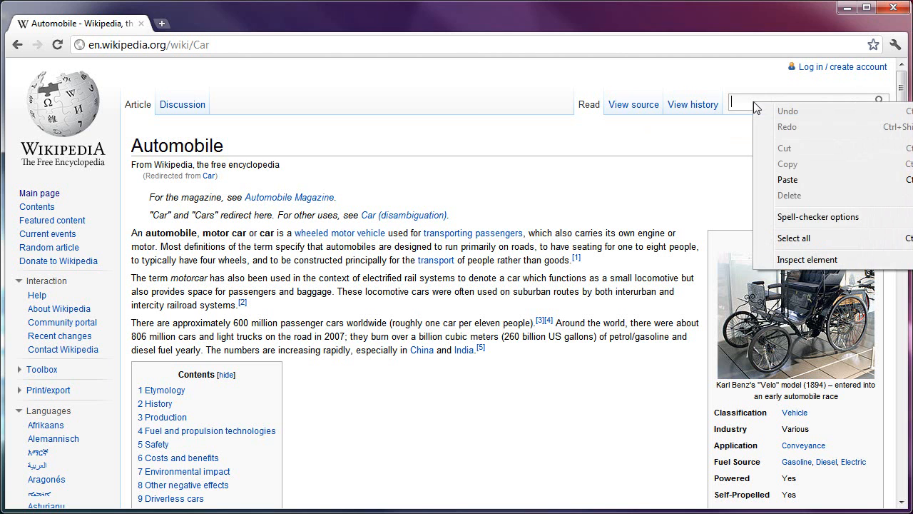
{"action": "left_click", "coordinate": [642, 174]}
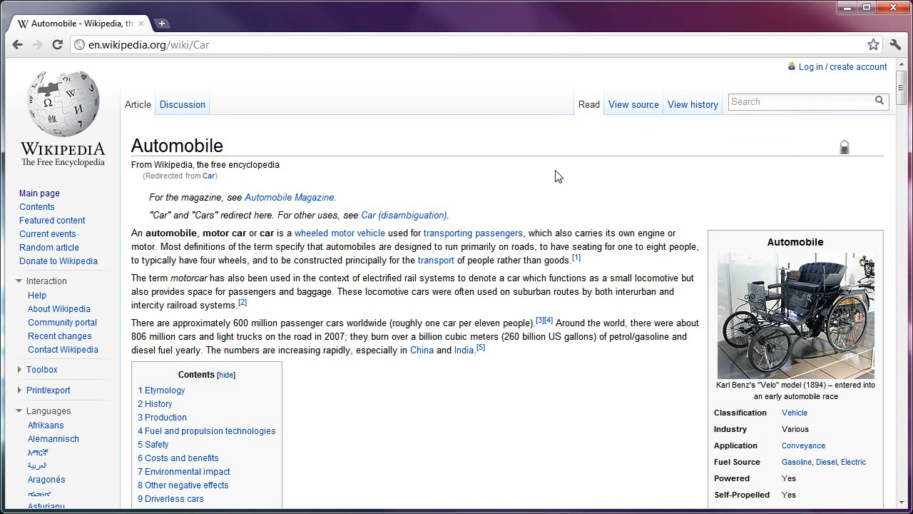